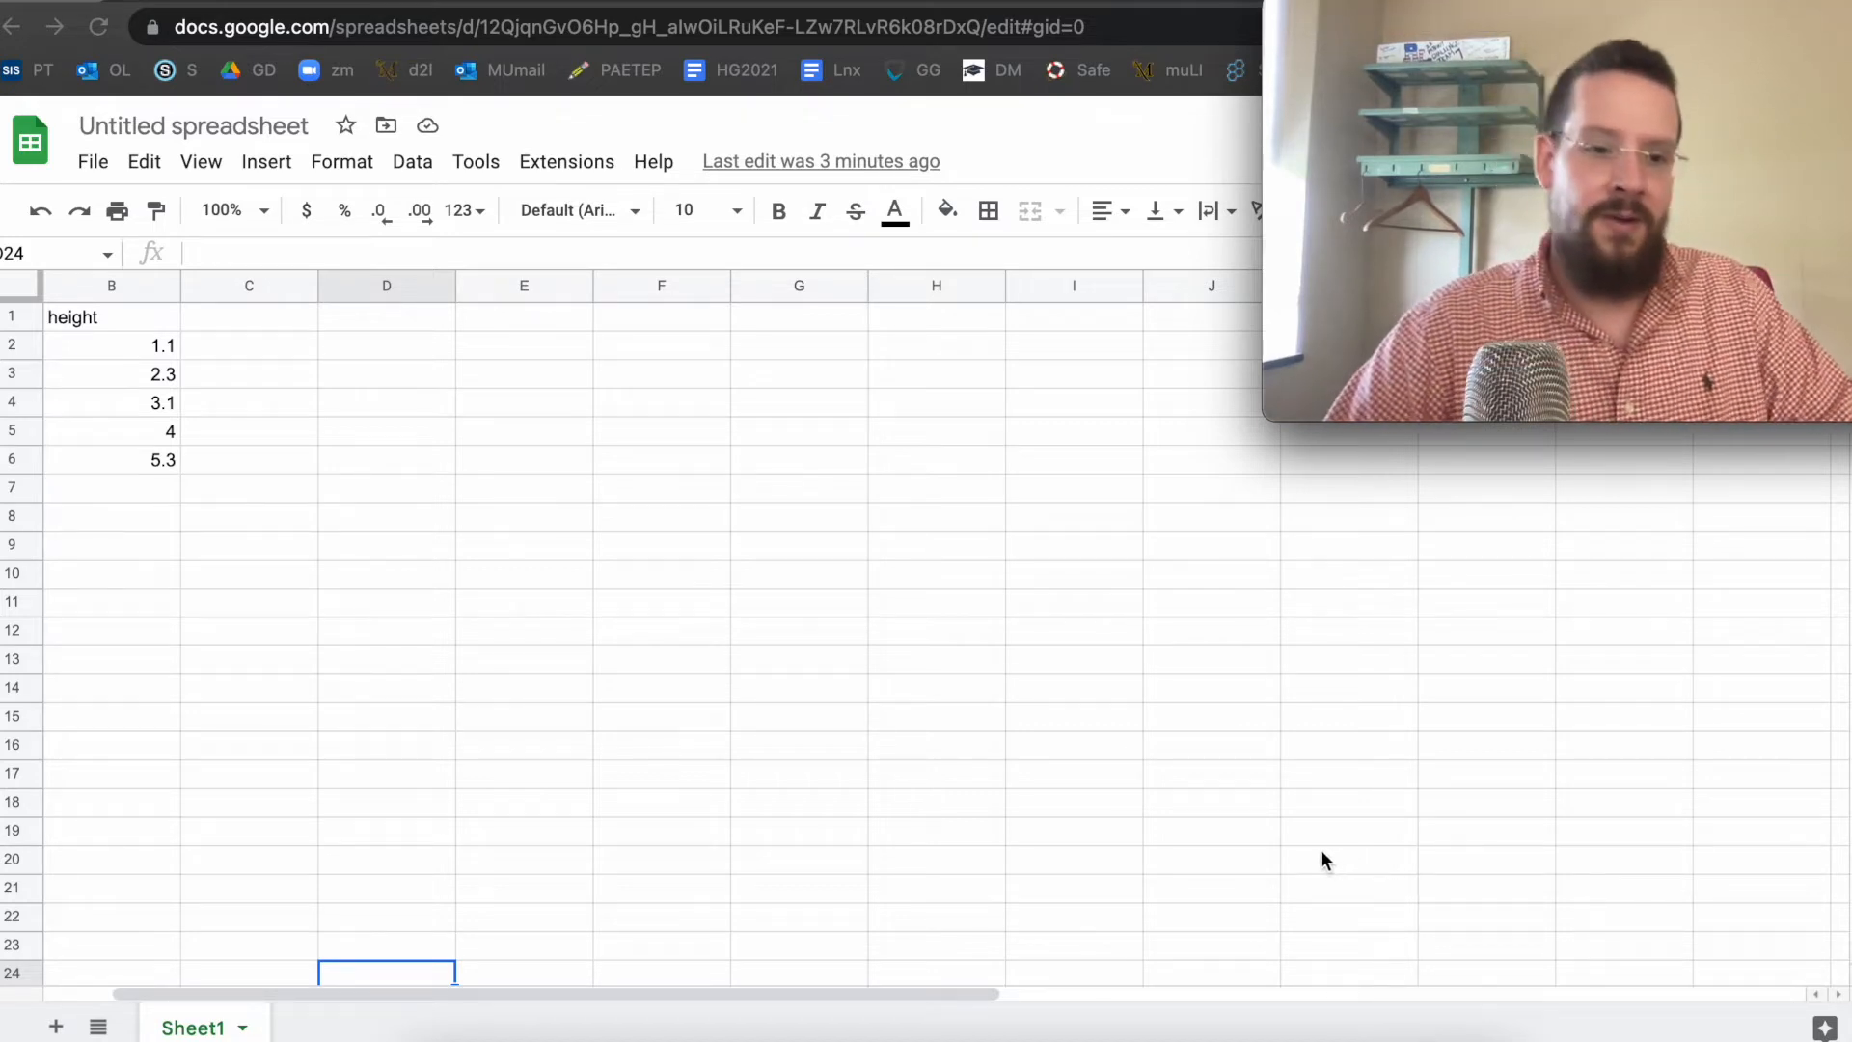
pyautogui.hscroll(-2, 519, 596)
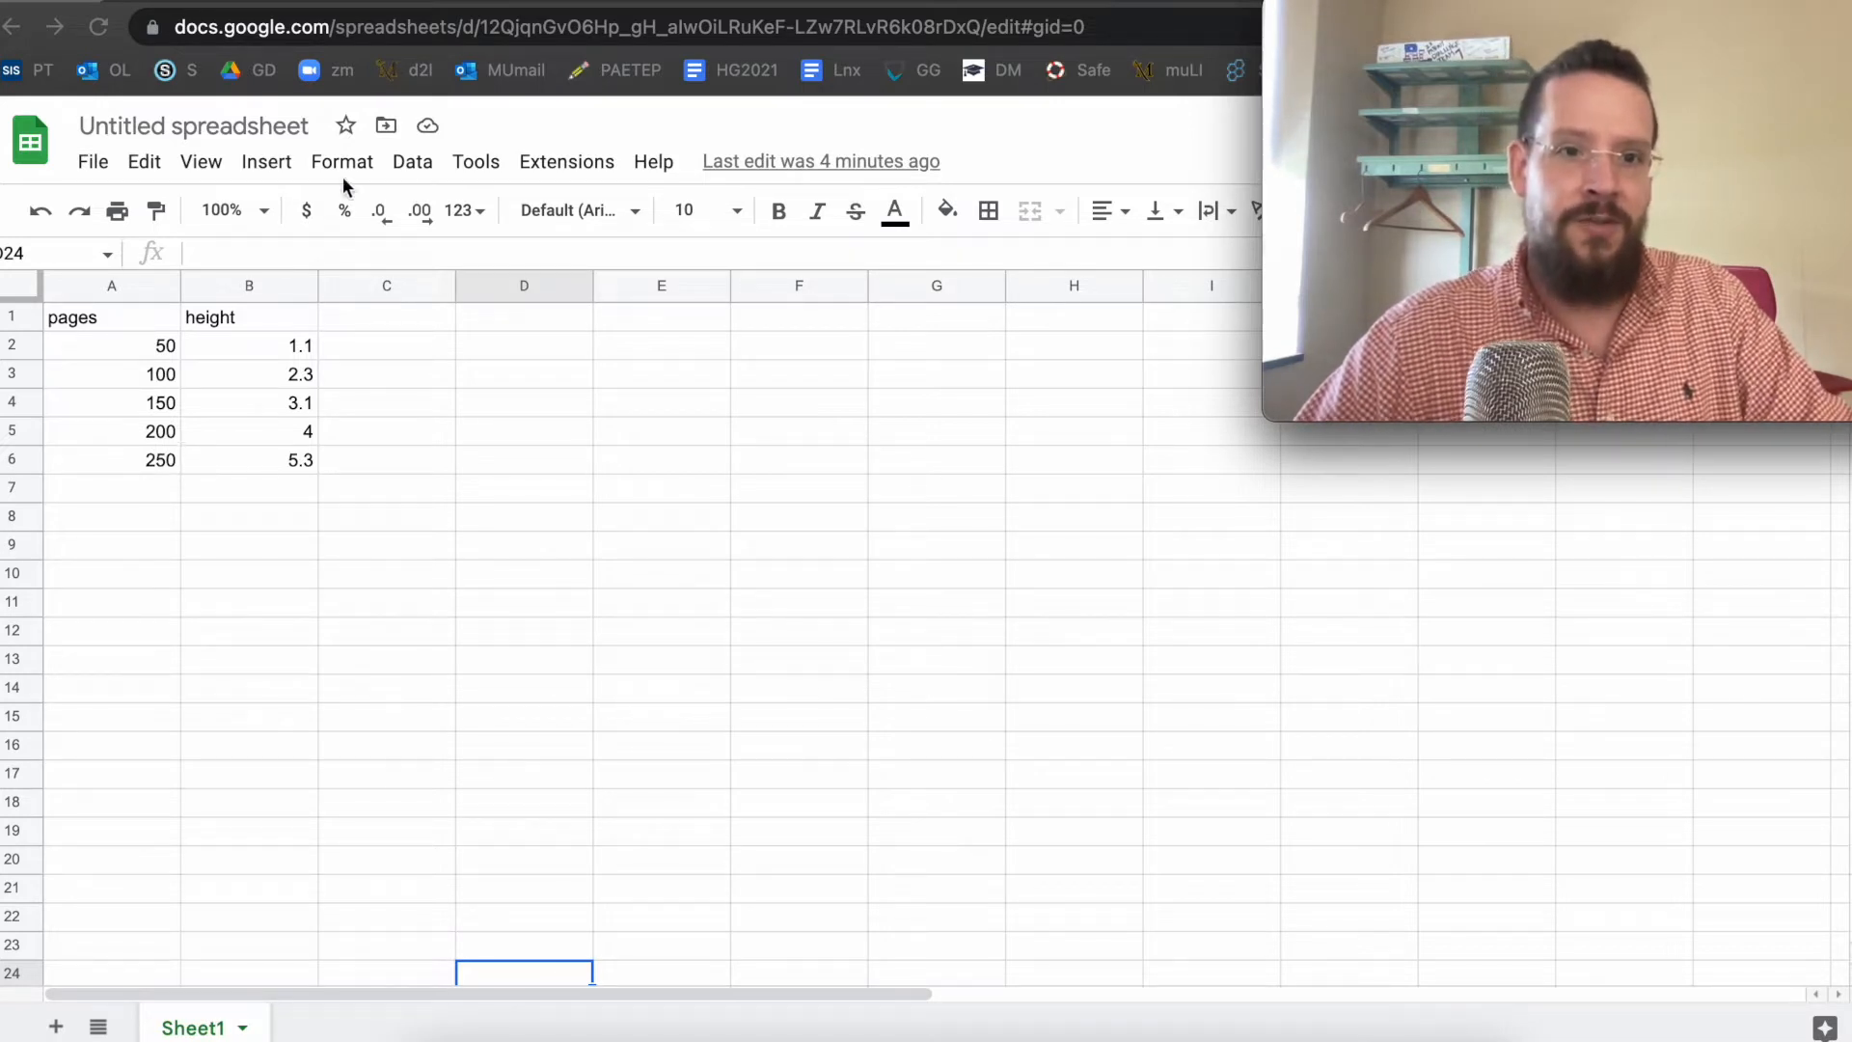
pyautogui.click(454, 166)
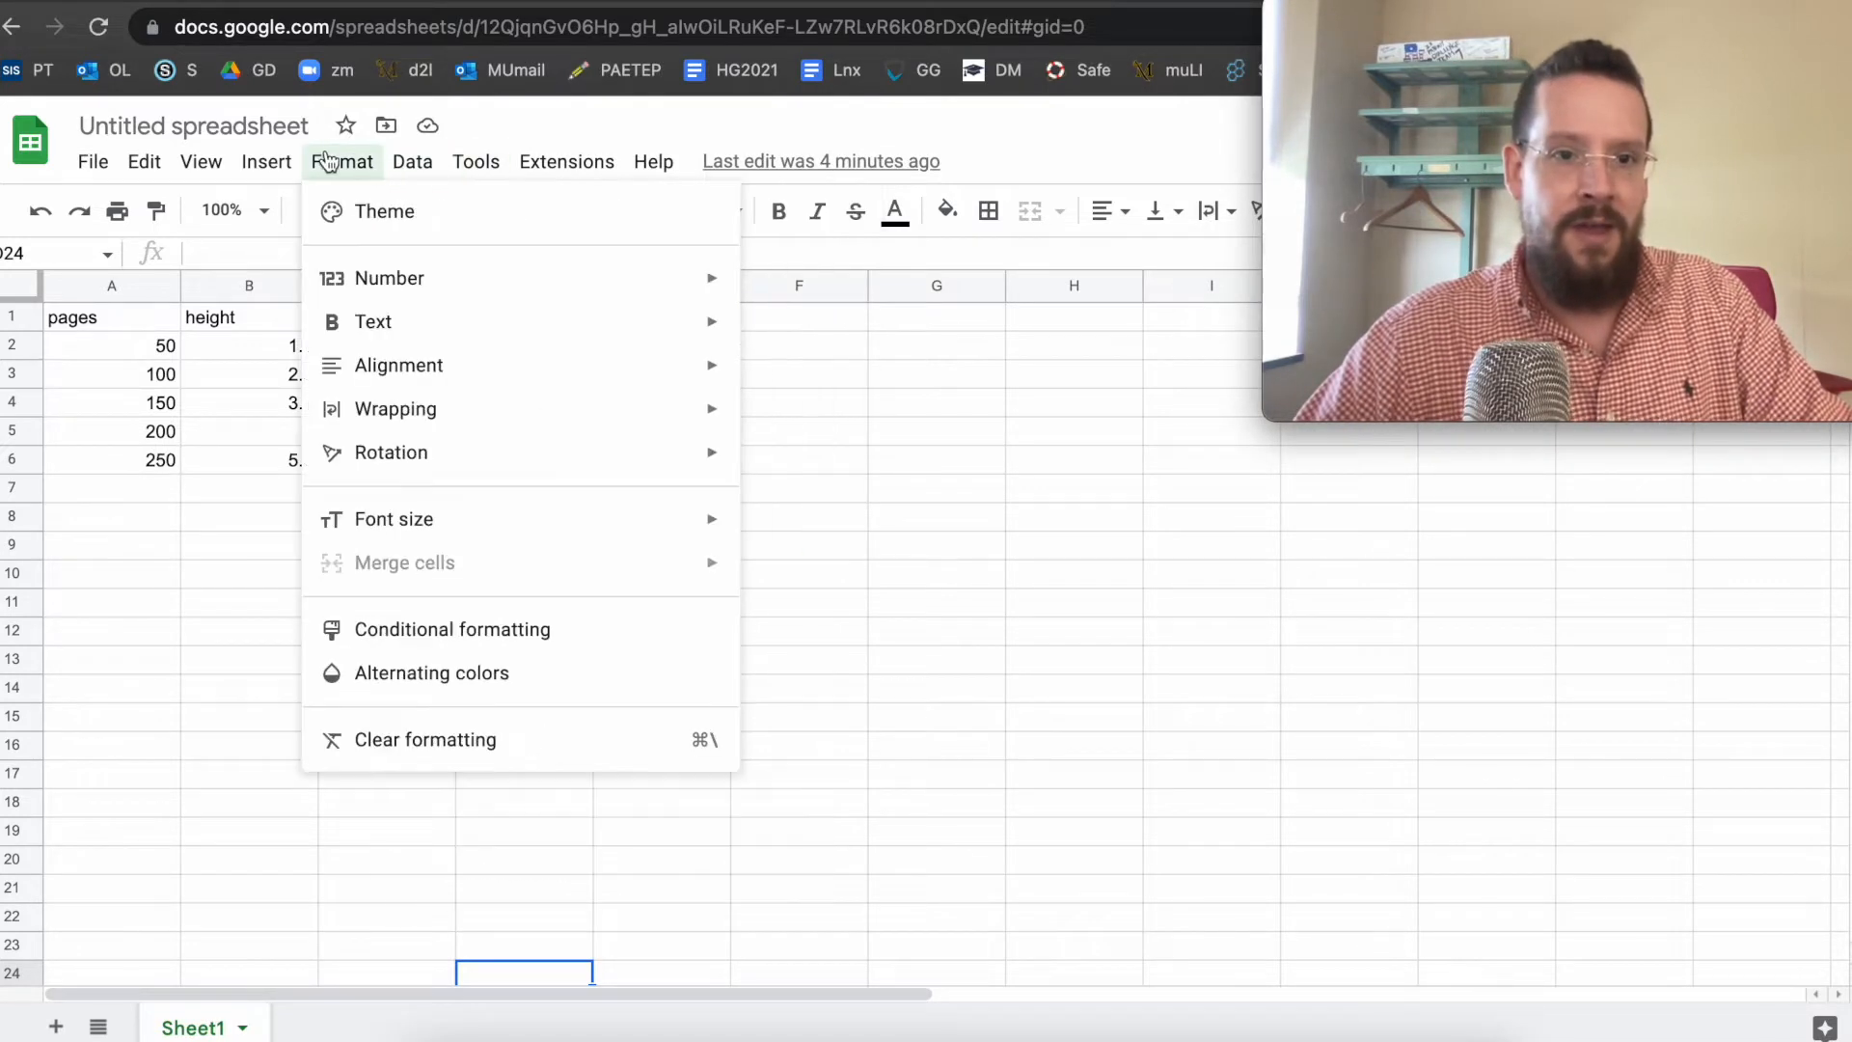
pyautogui.moveTo(254, 166)
pyautogui.click(417, 419)
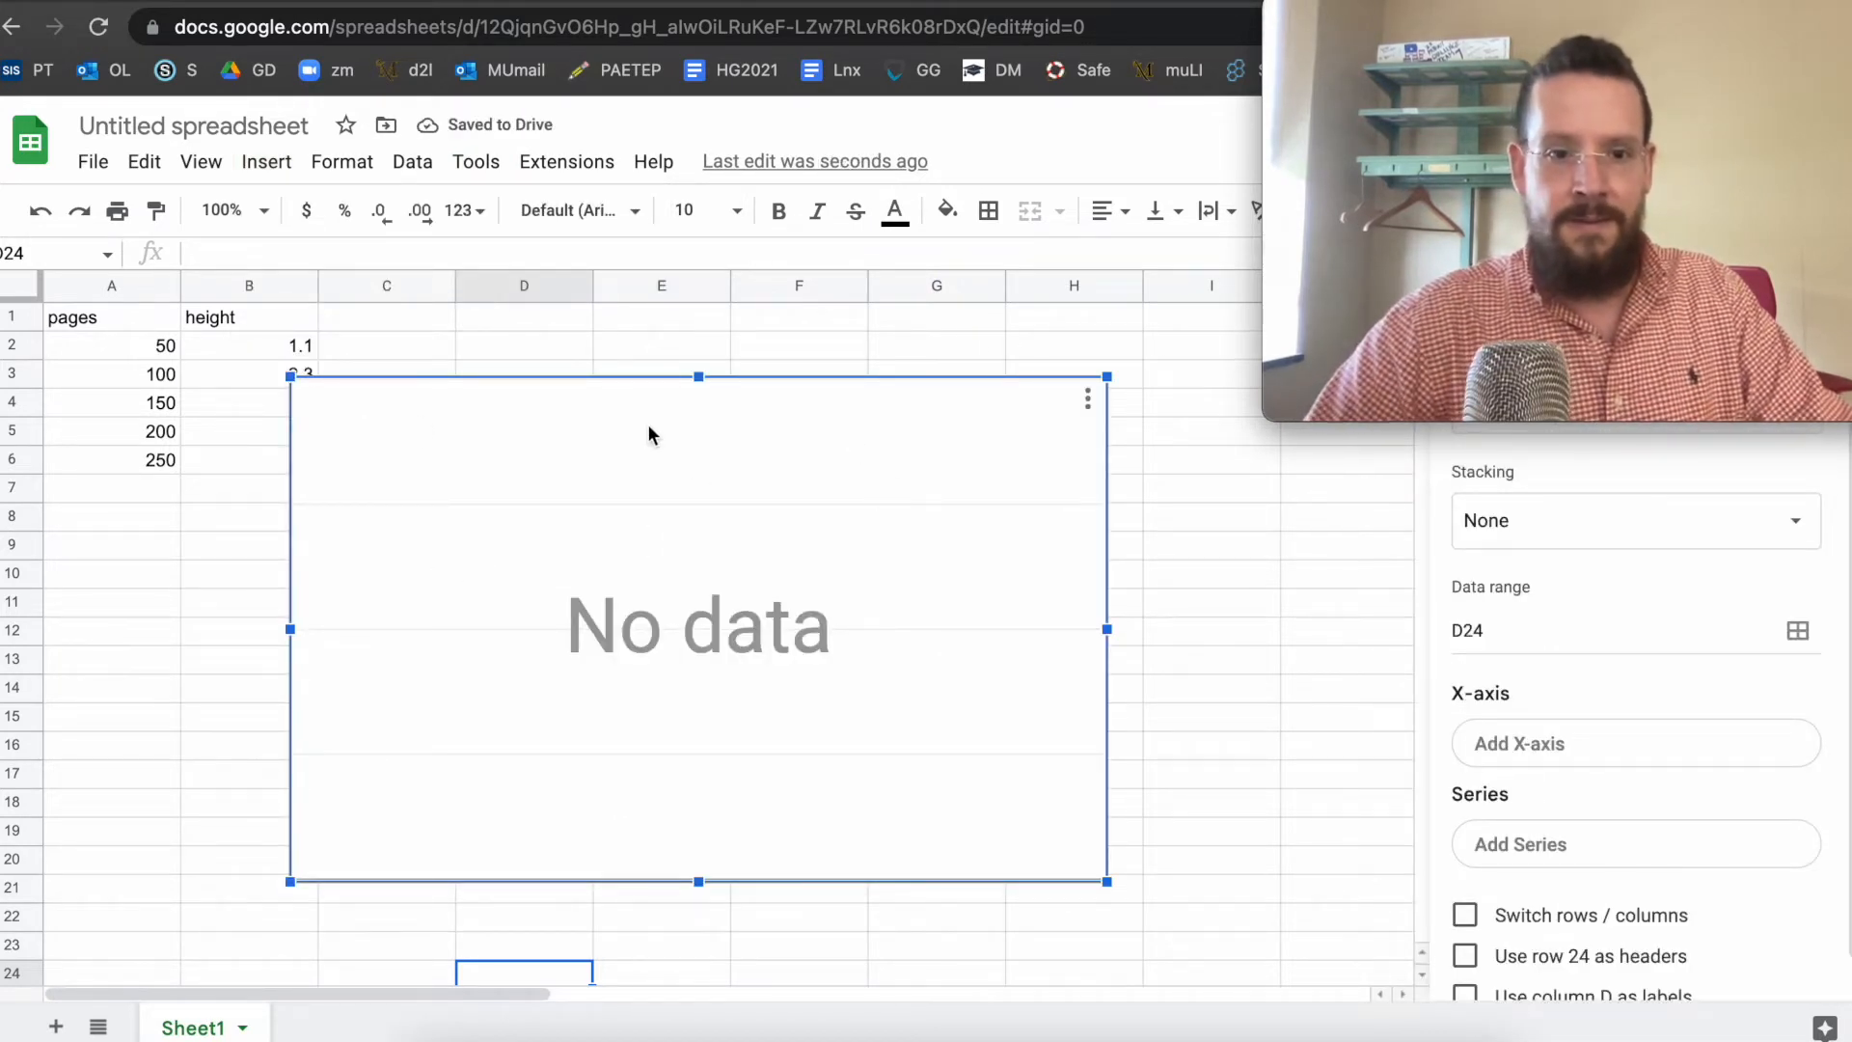
pyautogui.moveTo(836, 799); pyautogui.dragTo(564, 815)
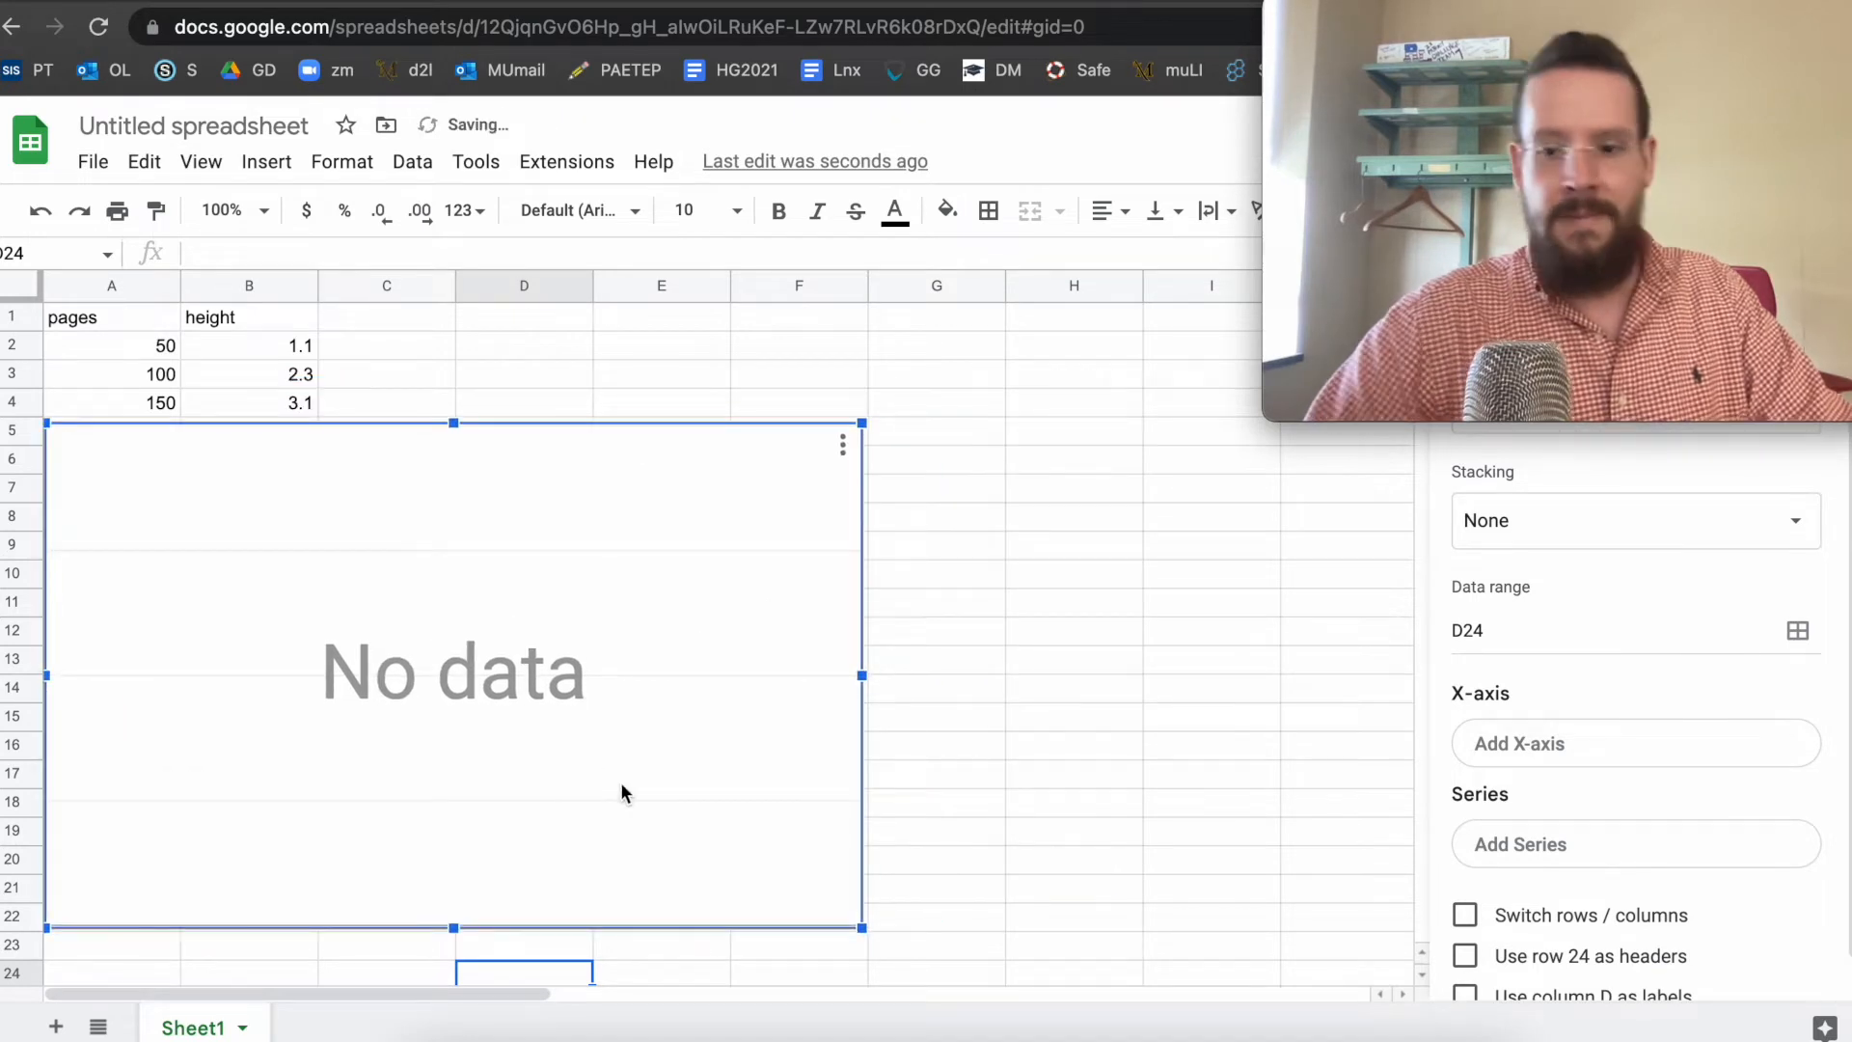
pyautogui.press('Delete')
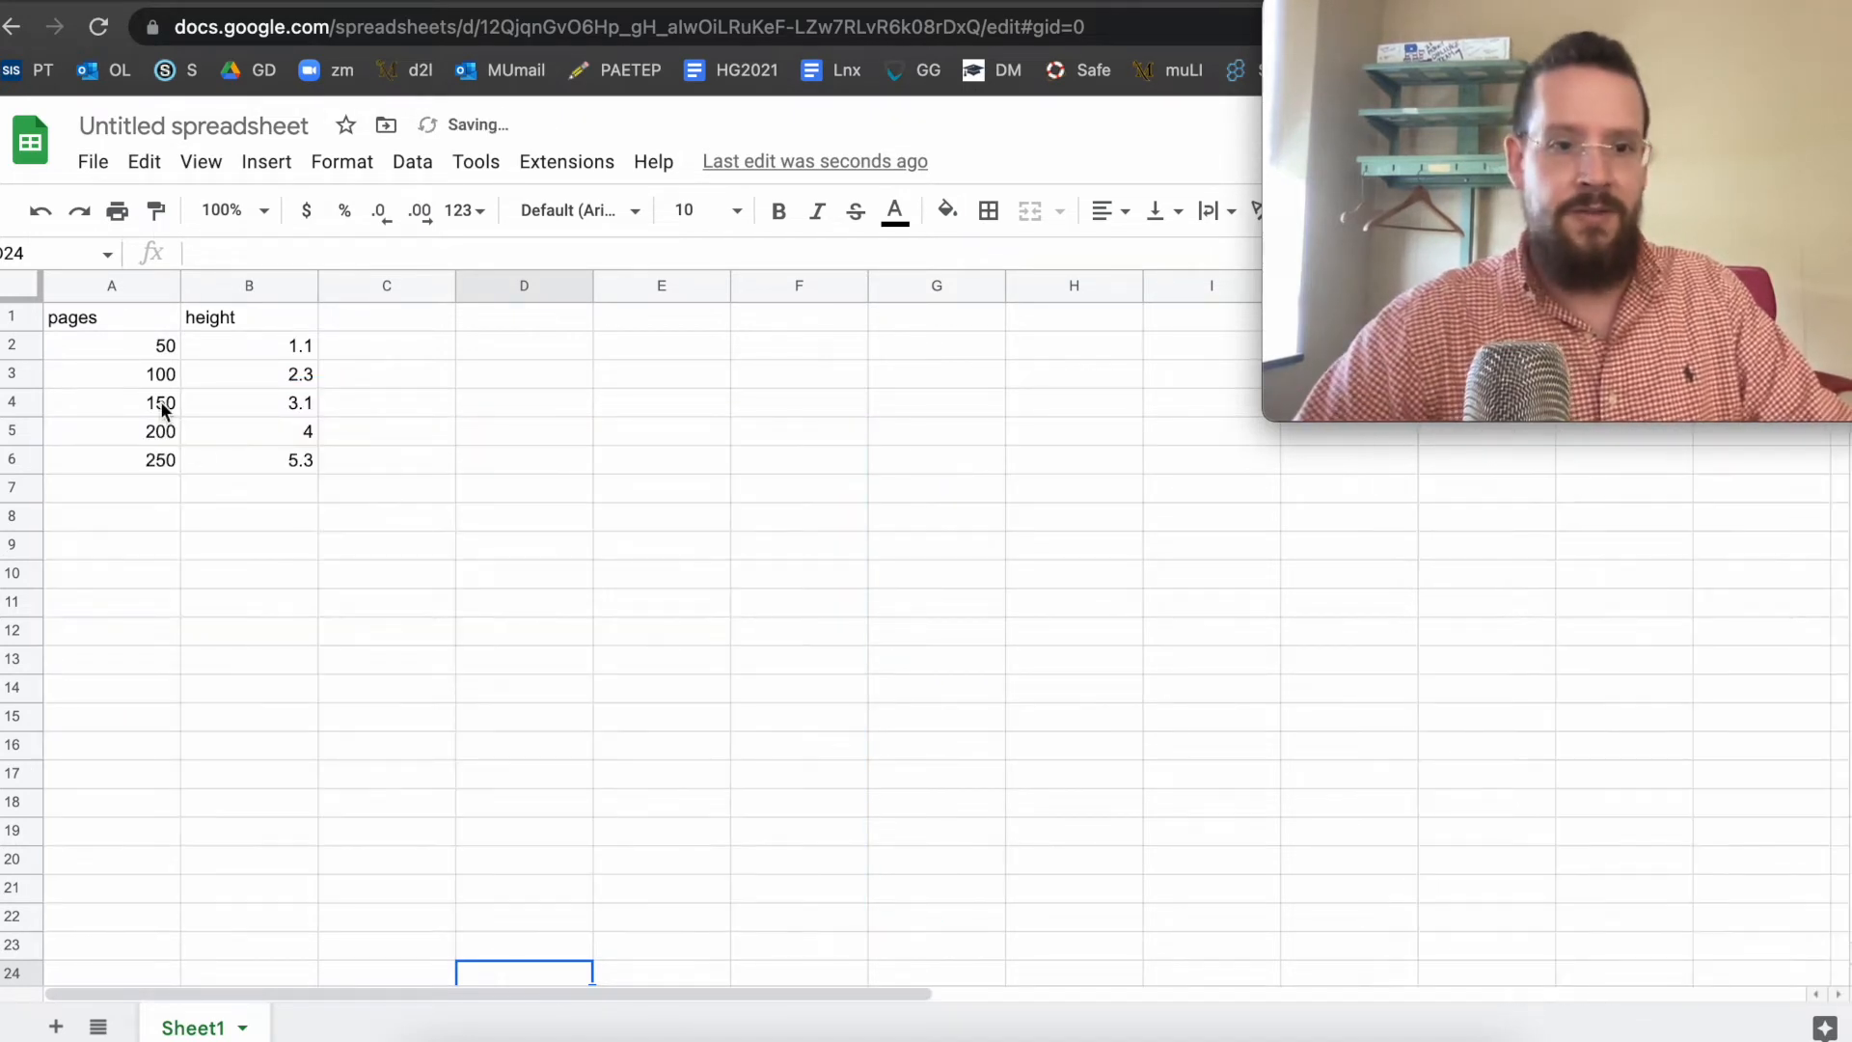
# Step: Insert a chart from the pages and height data in A1:B6 and move it down to uncover the table
pyautogui.click(145, 373)
pyautogui.press('Up')
pyautogui.press('Up')
pyautogui.hotkey('shift', 'Right')
pyautogui.hotkey('shift', 'Down')
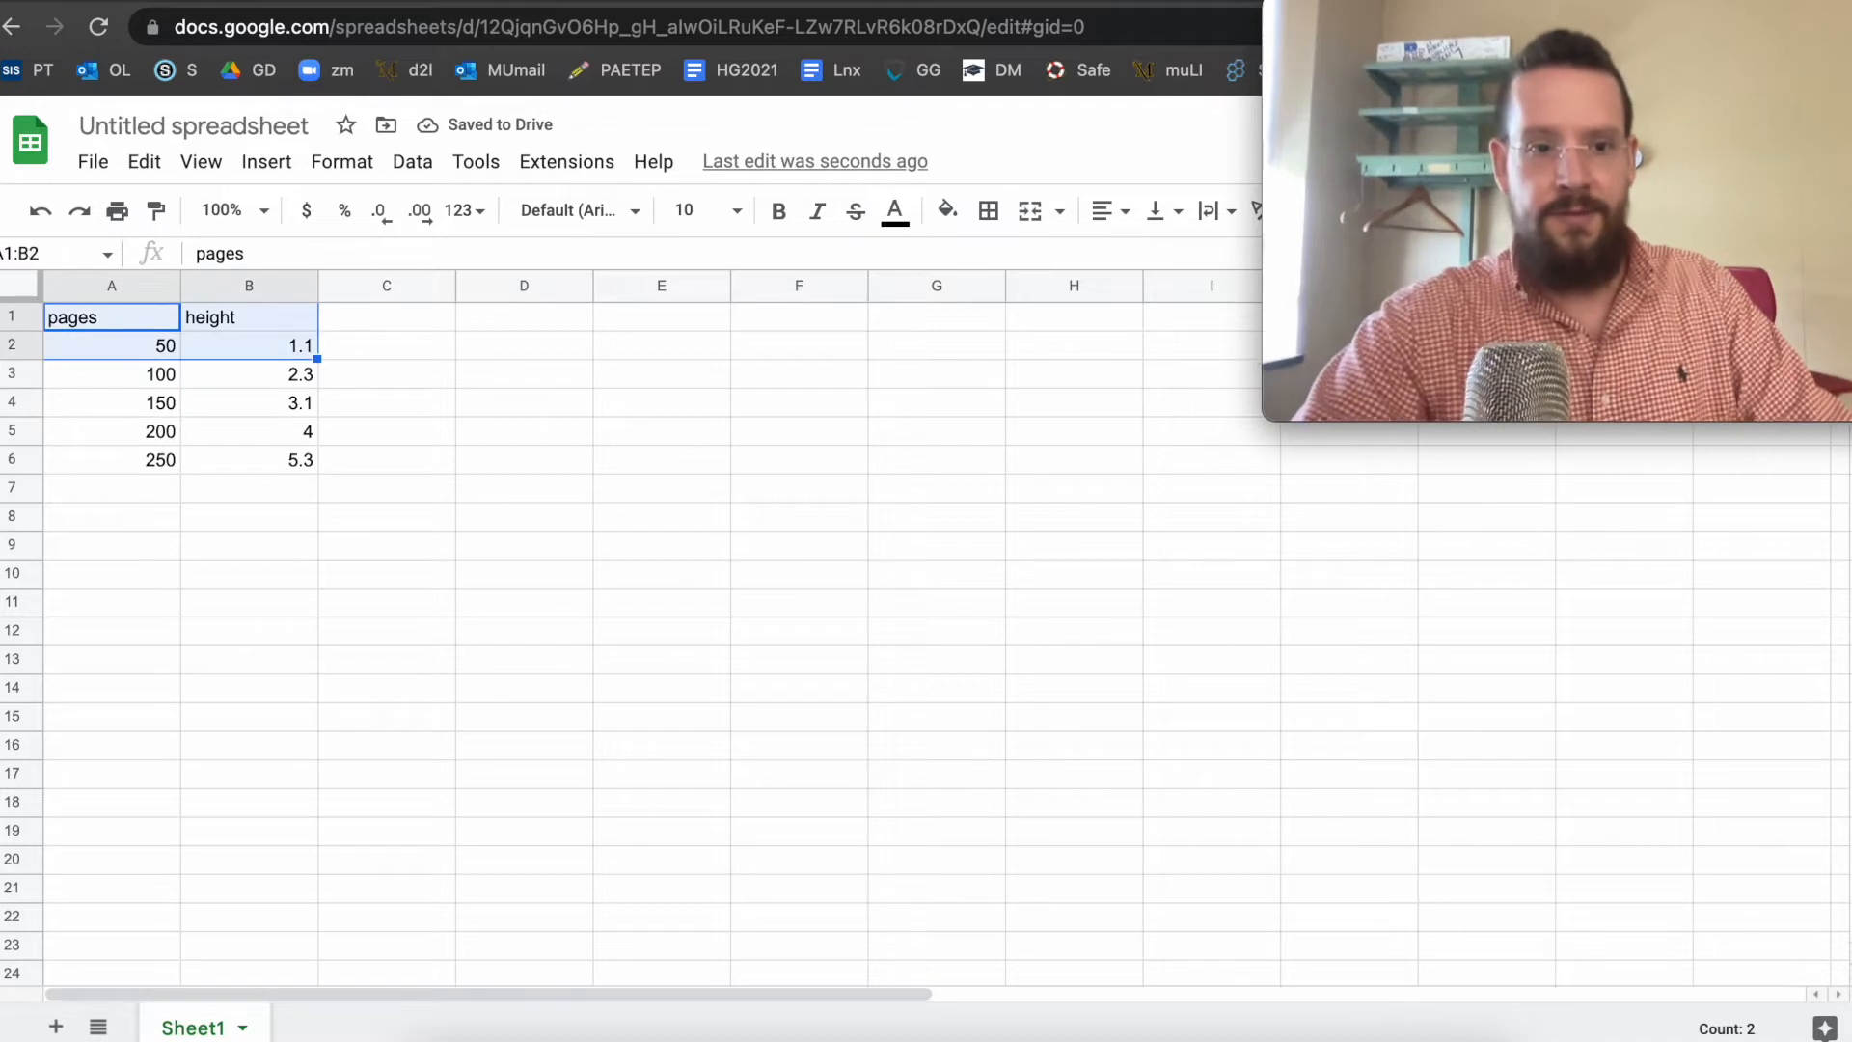
pyautogui.hotkey('shift', 'Down')
pyautogui.hotkey('shift', 'Down')
pyautogui.hotkey('shift', 'Down')
pyautogui.hotkey('shift', 'Down')
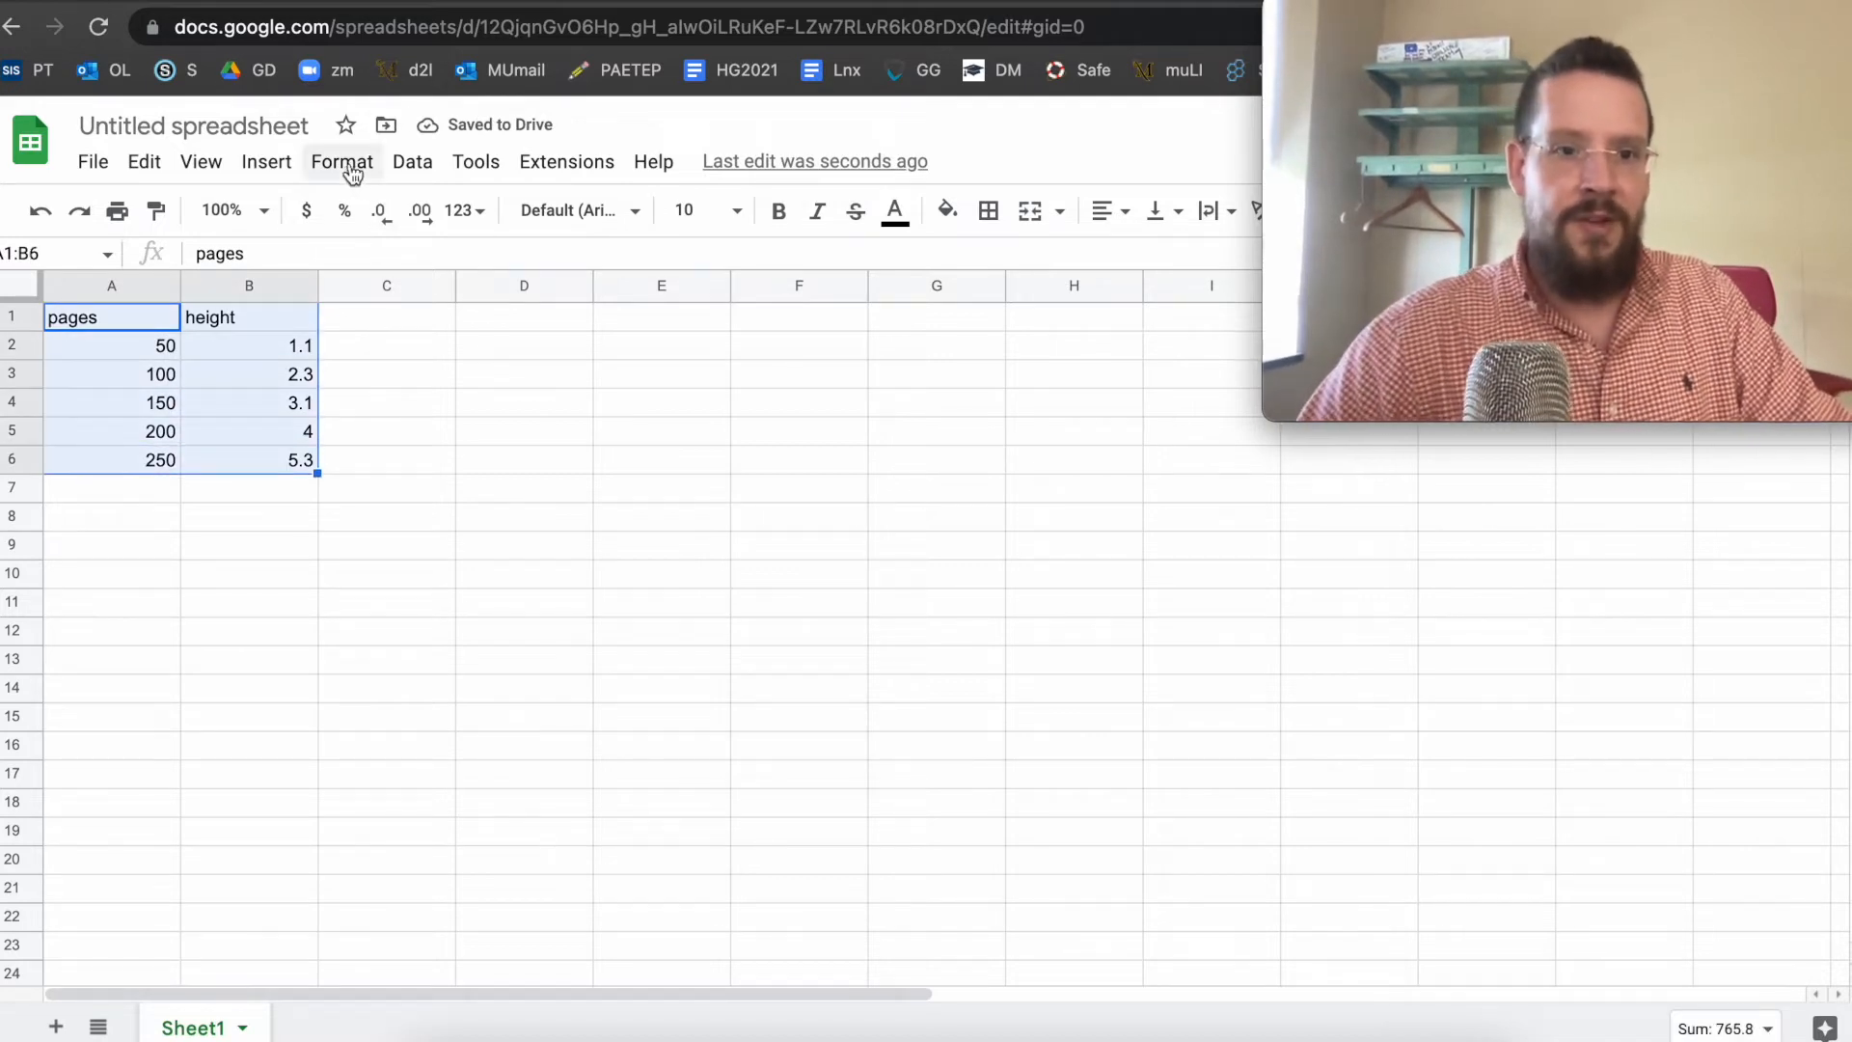
pyautogui.click(266, 164)
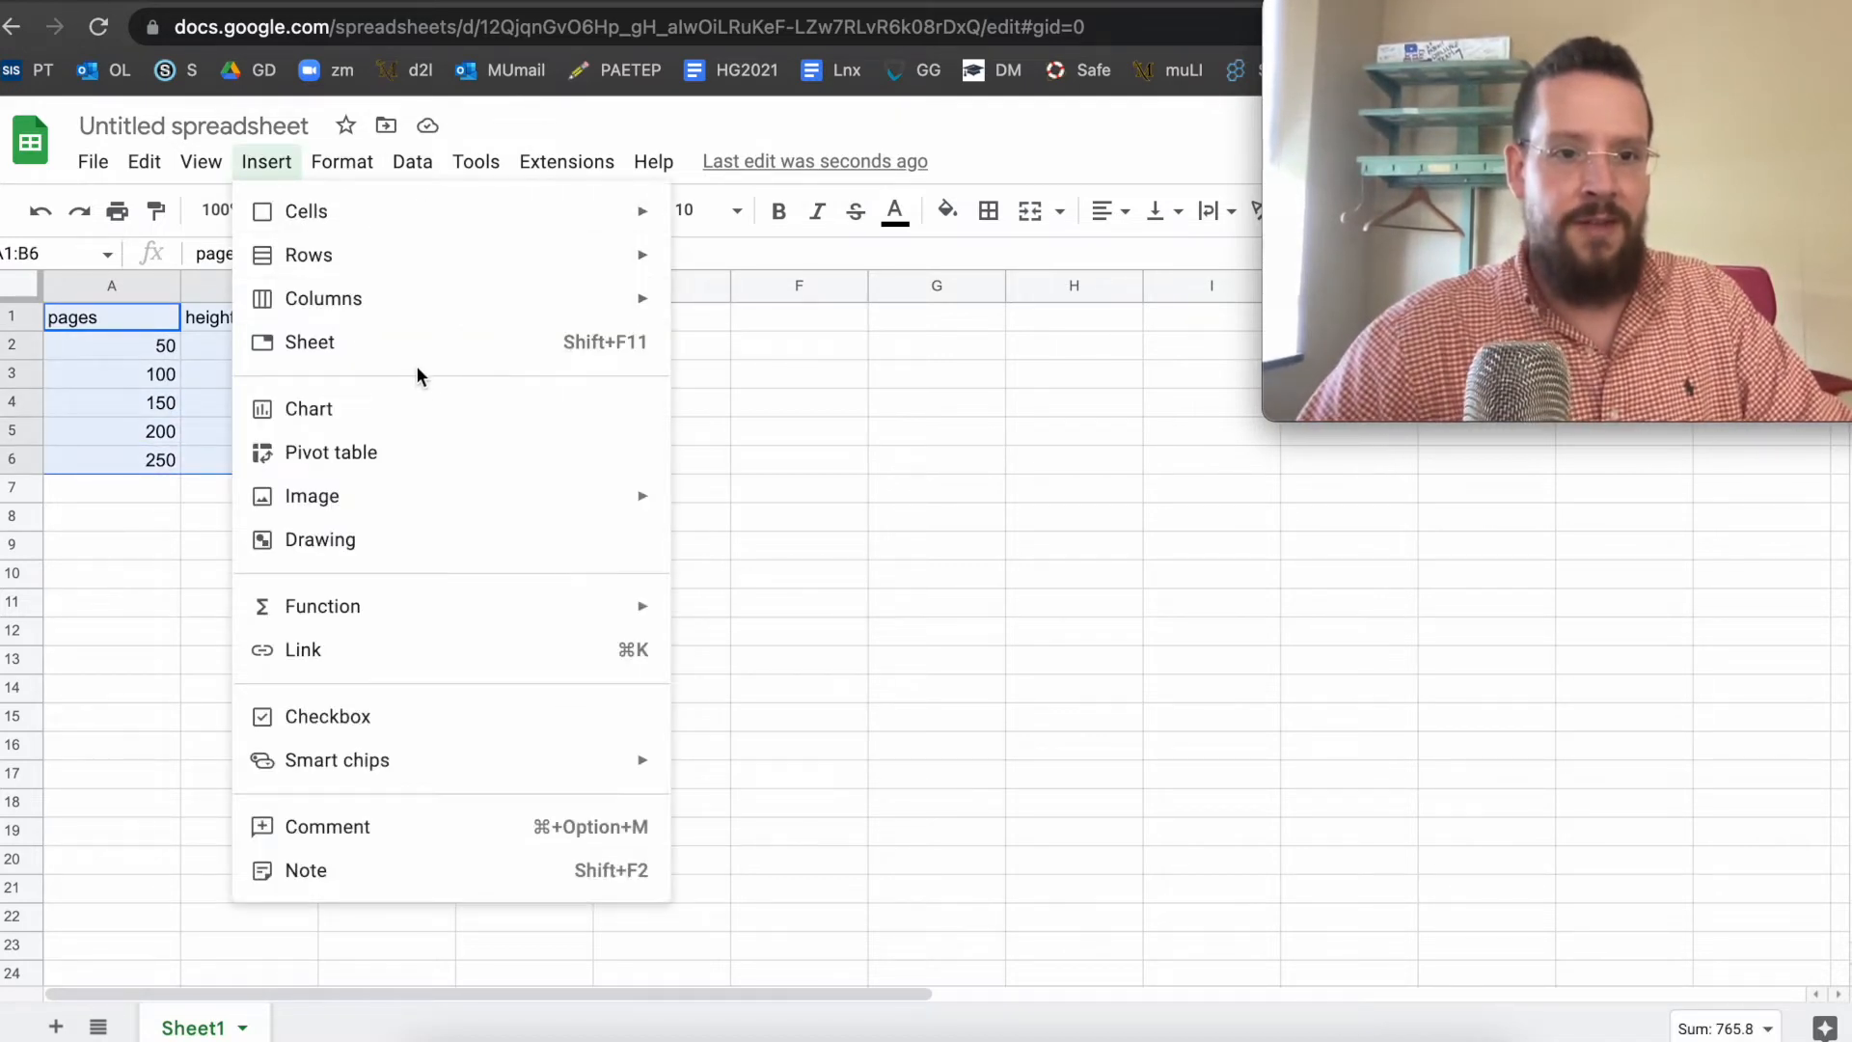
pyautogui.click(431, 413)
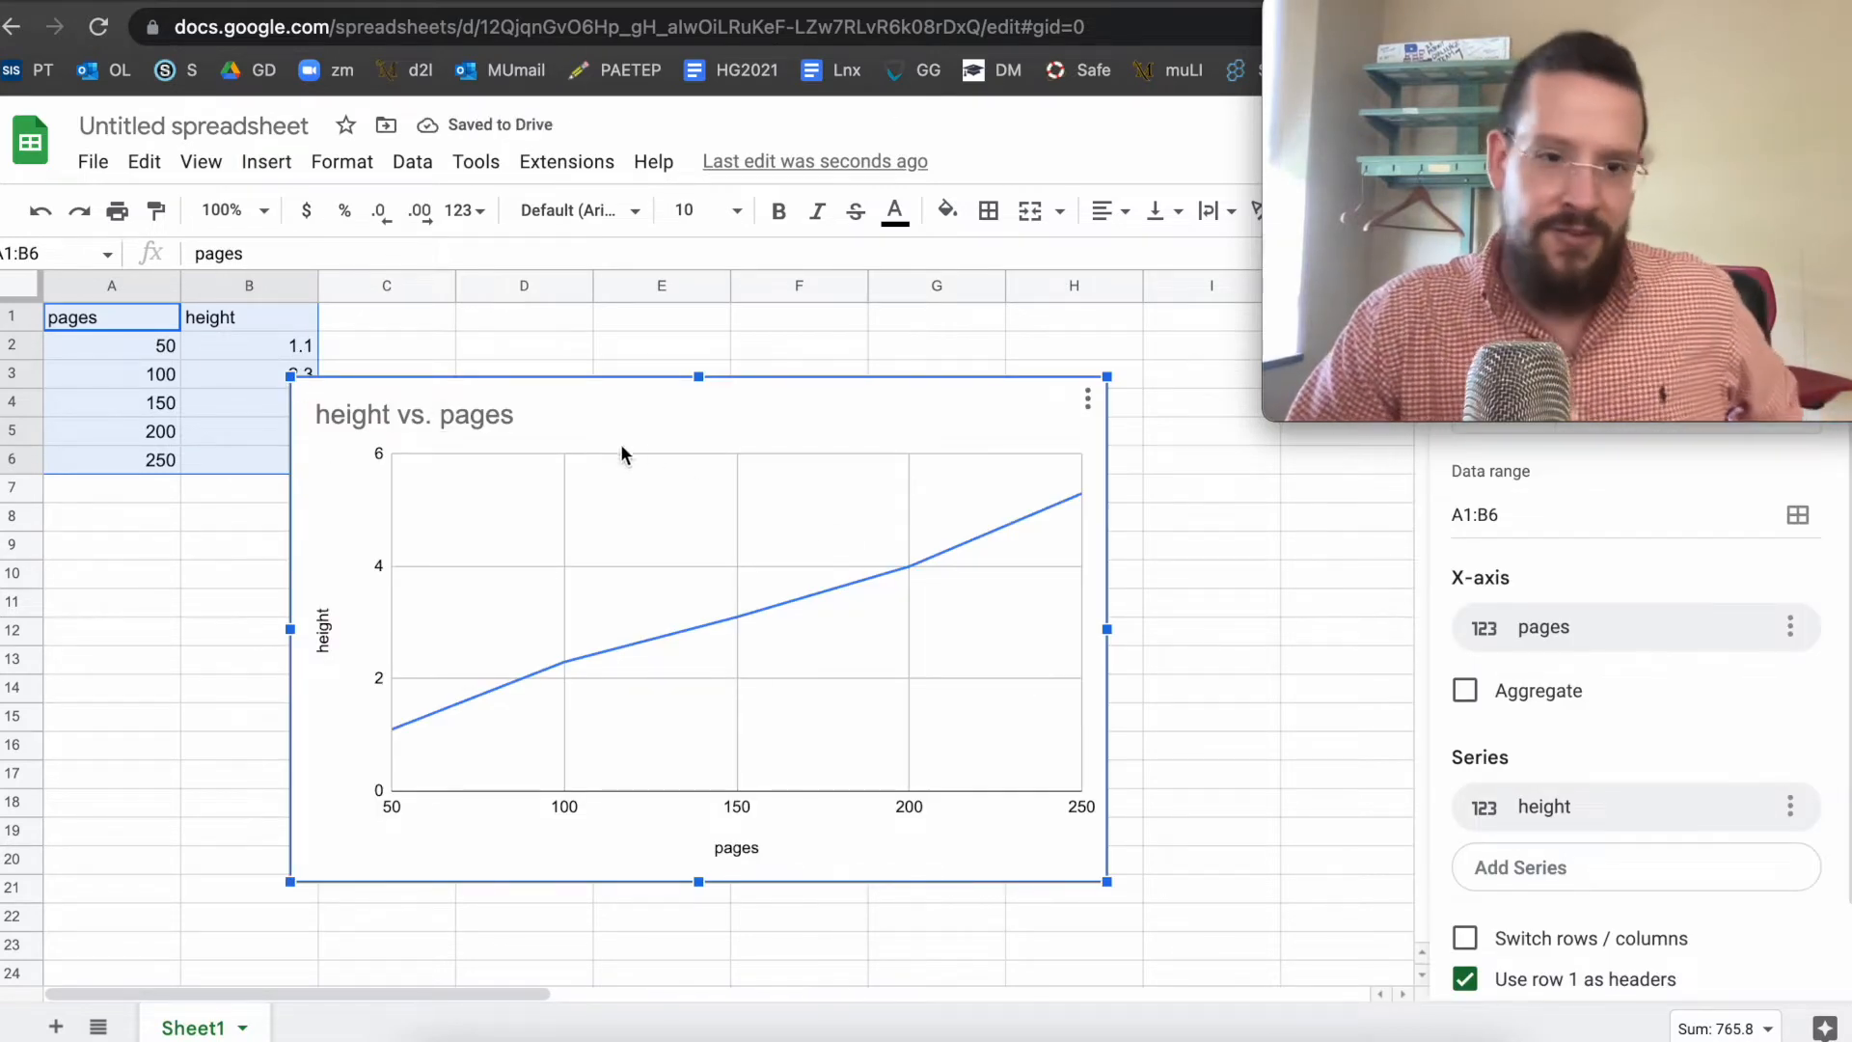
pyautogui.moveTo(732, 418); pyautogui.dragTo(745, 512)
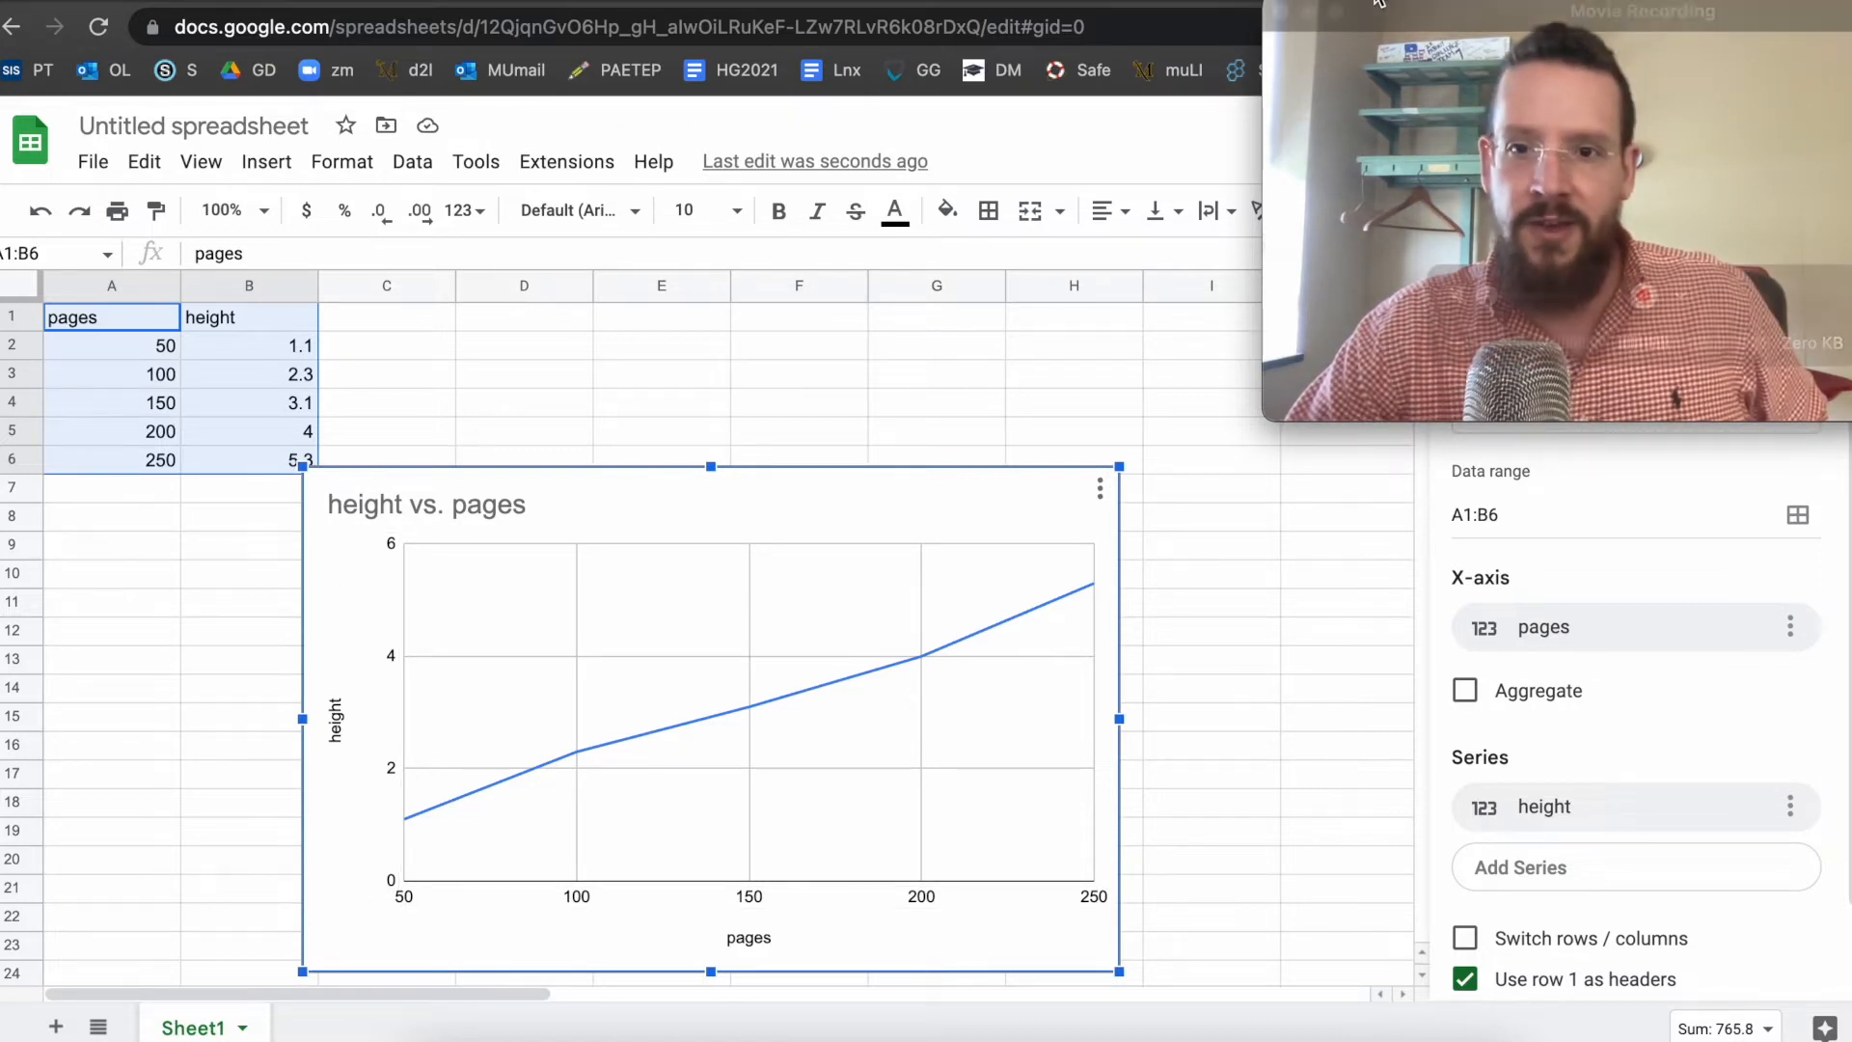
# Step: Close the chart editor, reopen it from the chart, and inspect the settings for the titles and gridlines
pyautogui.moveTo(1447, 12); pyautogui.dragTo(723, 11)
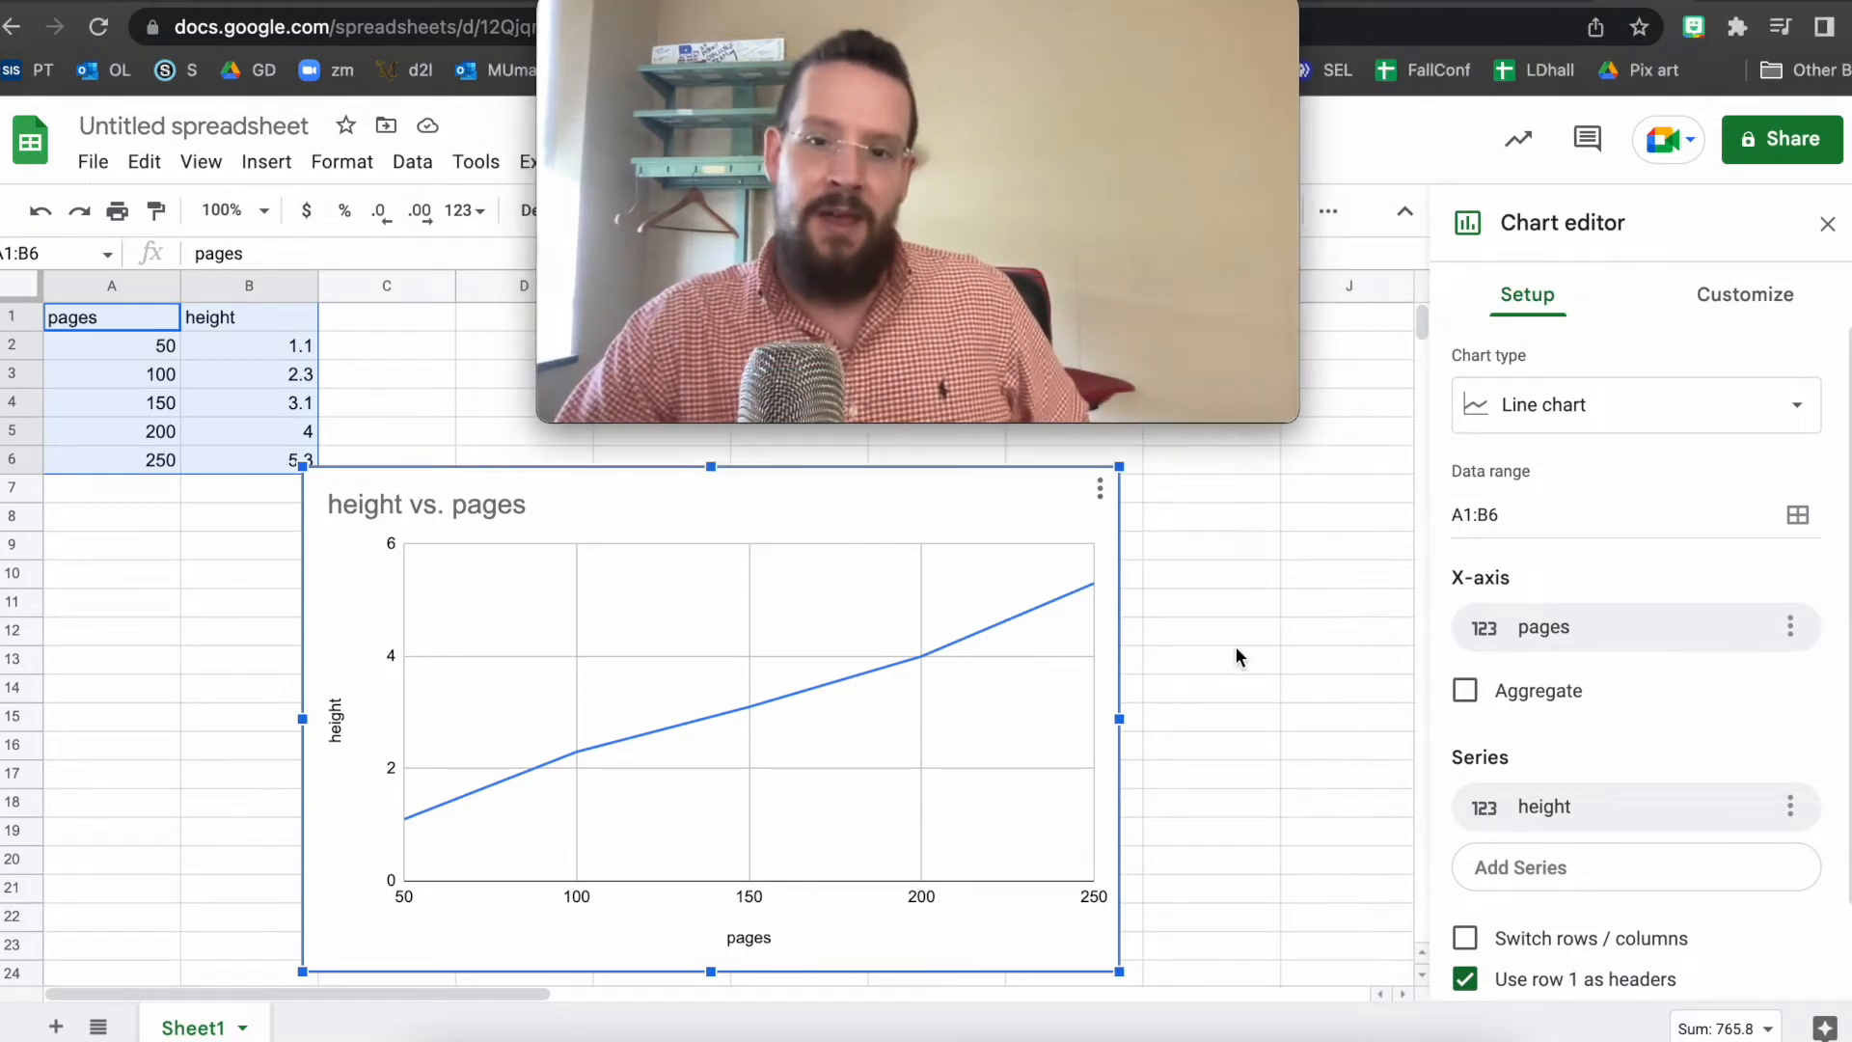
pyautogui.click(1827, 224)
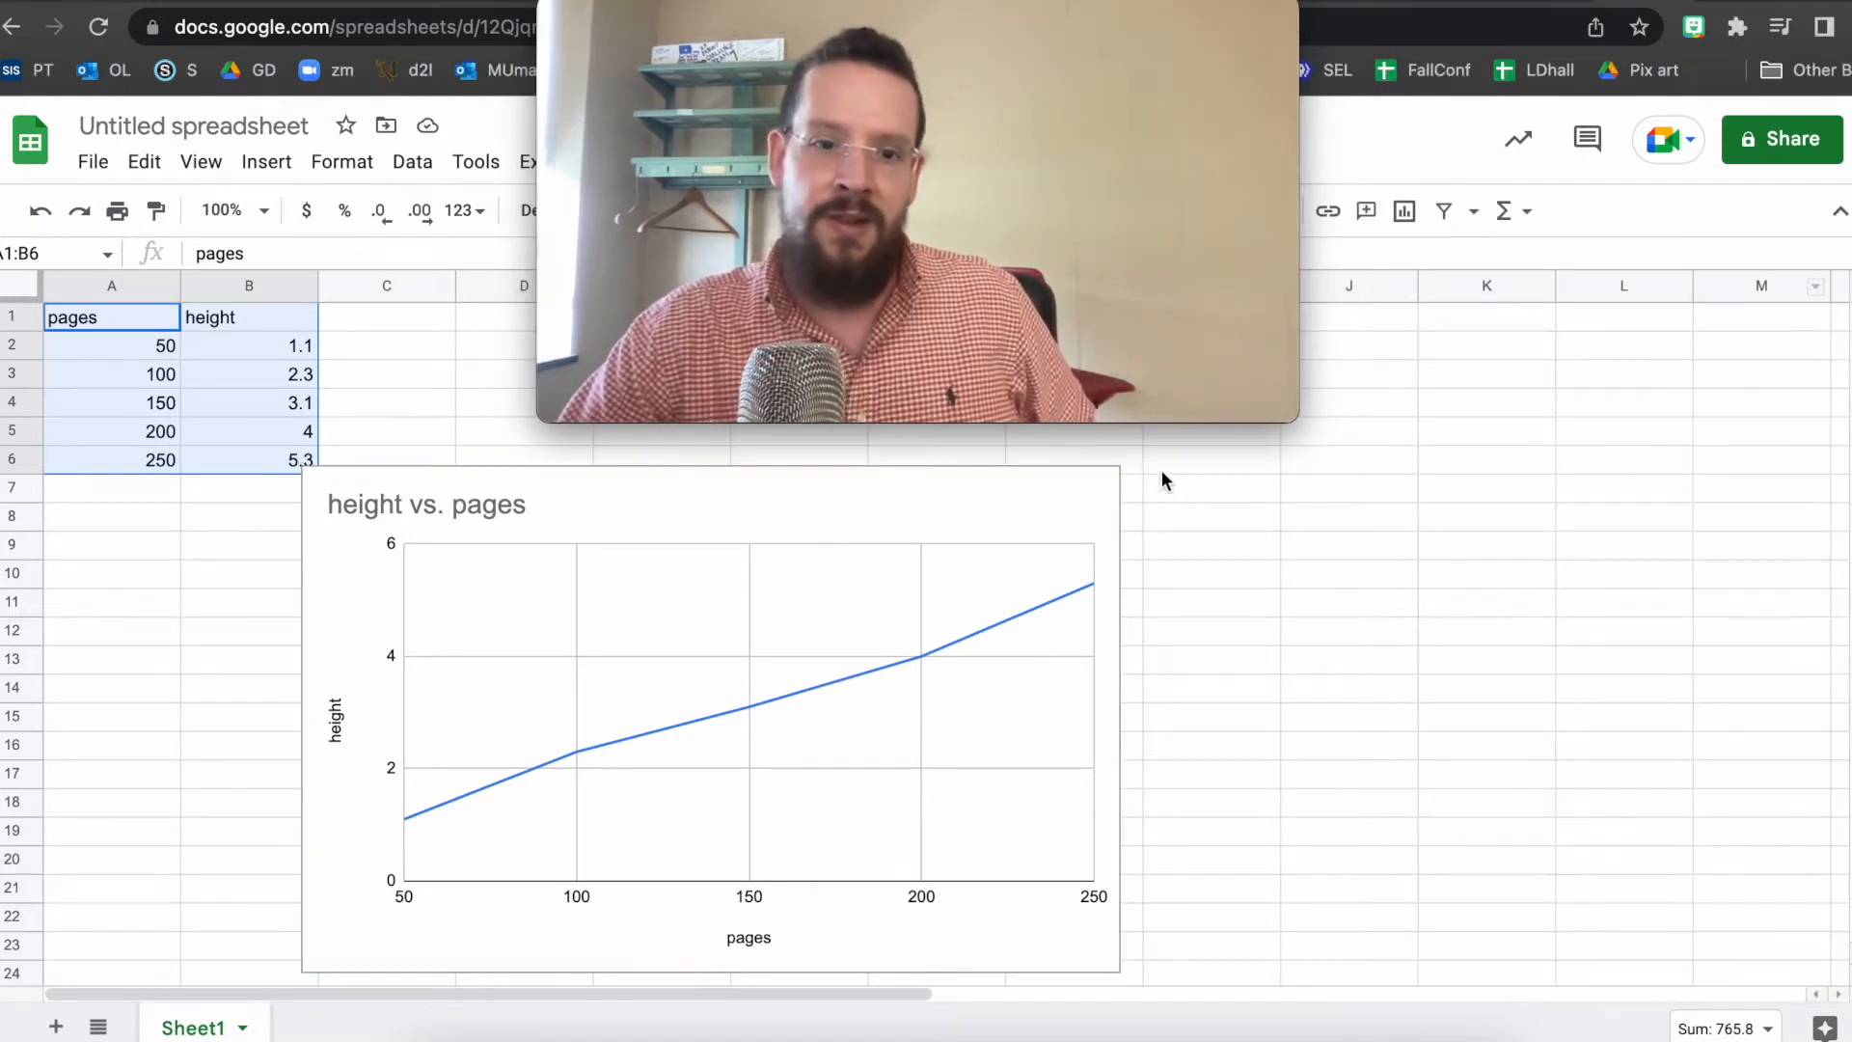
pyautogui.click(965, 511)
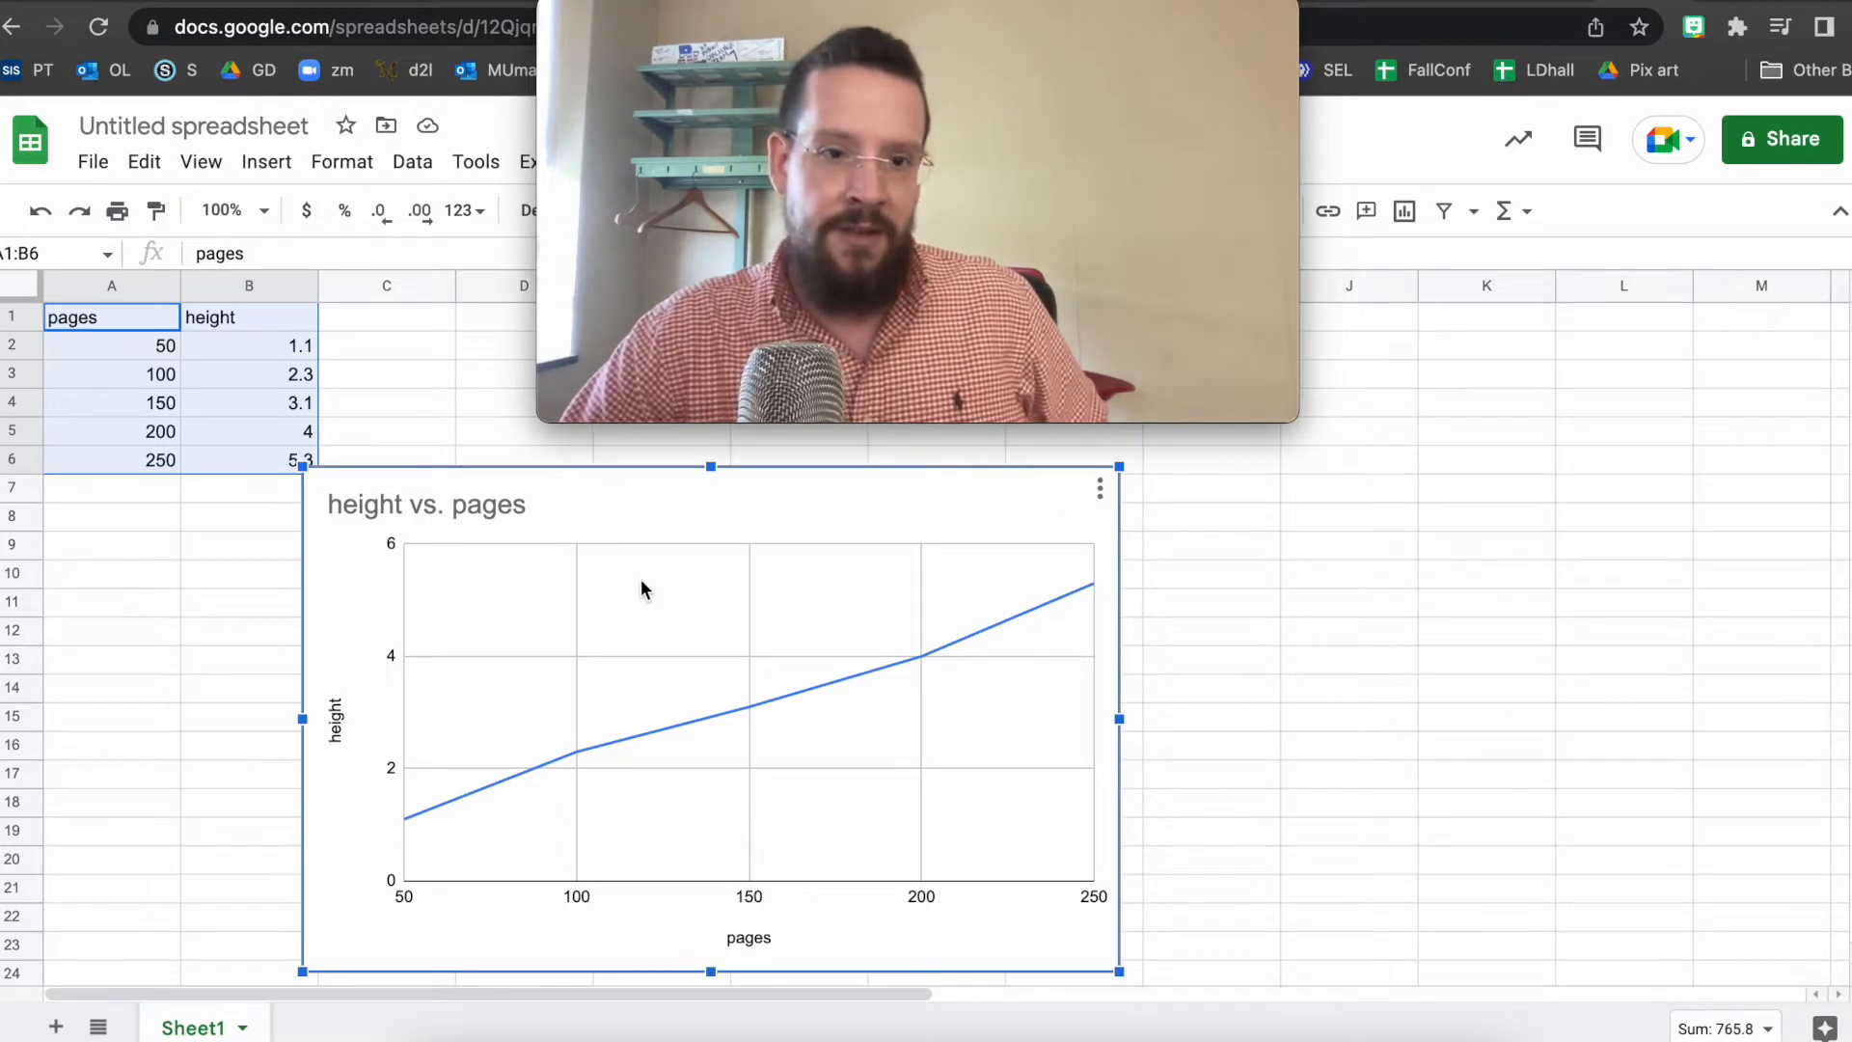
pyautogui.doubleClick(893, 501)
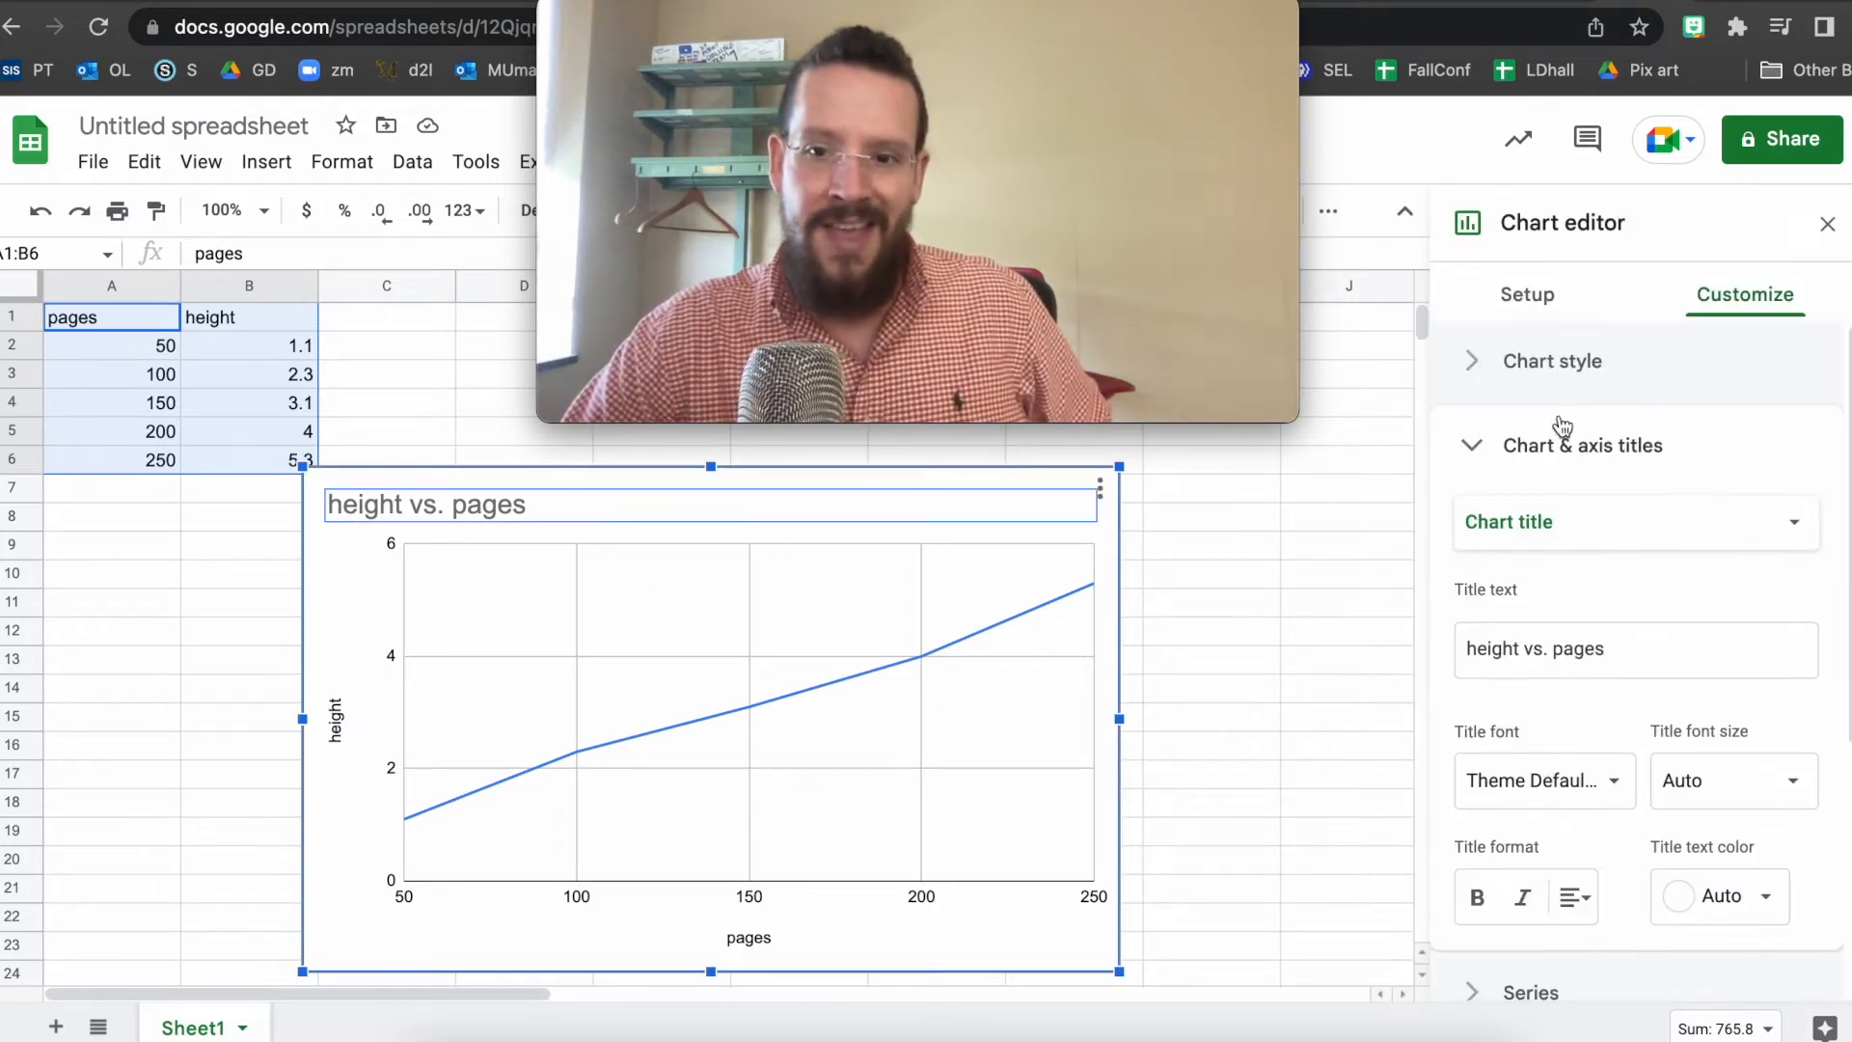
pyautogui.click(1009, 609)
pyautogui.click(1009, 617)
pyautogui.click(999, 687)
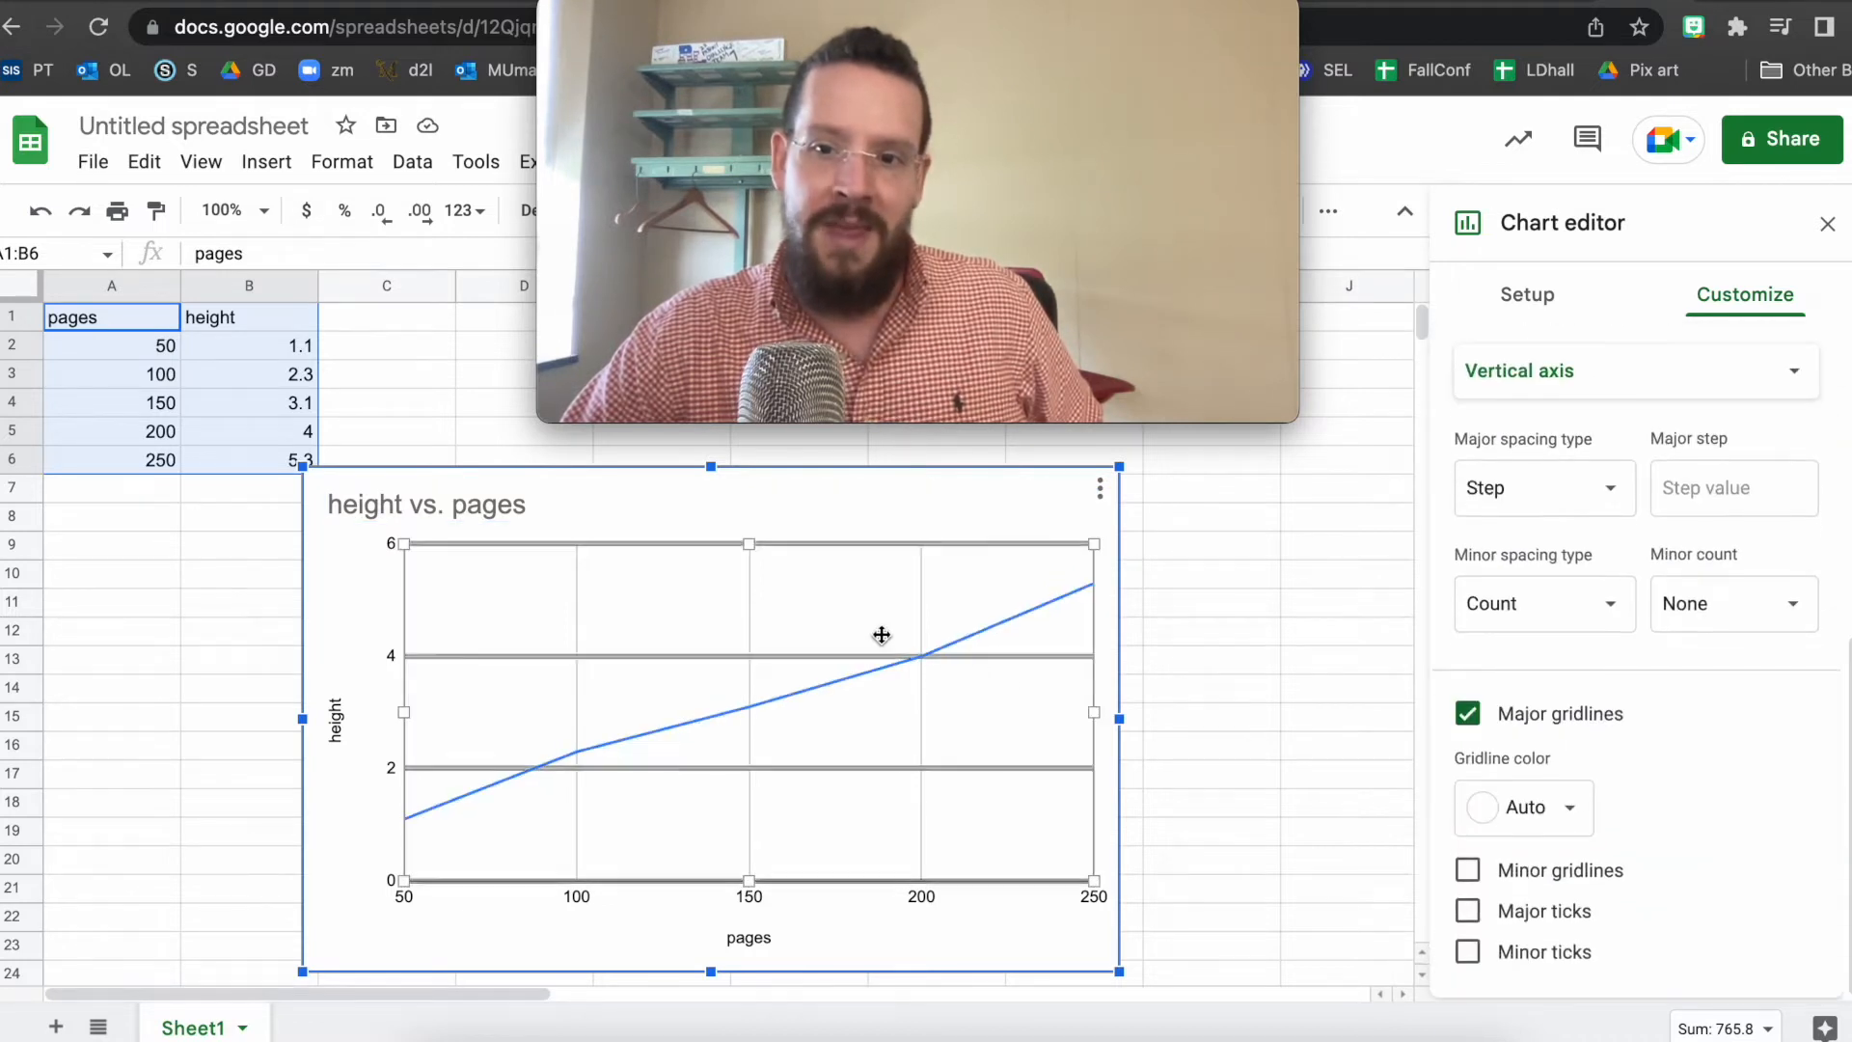
pyautogui.click(345, 721)
pyautogui.click(749, 937)
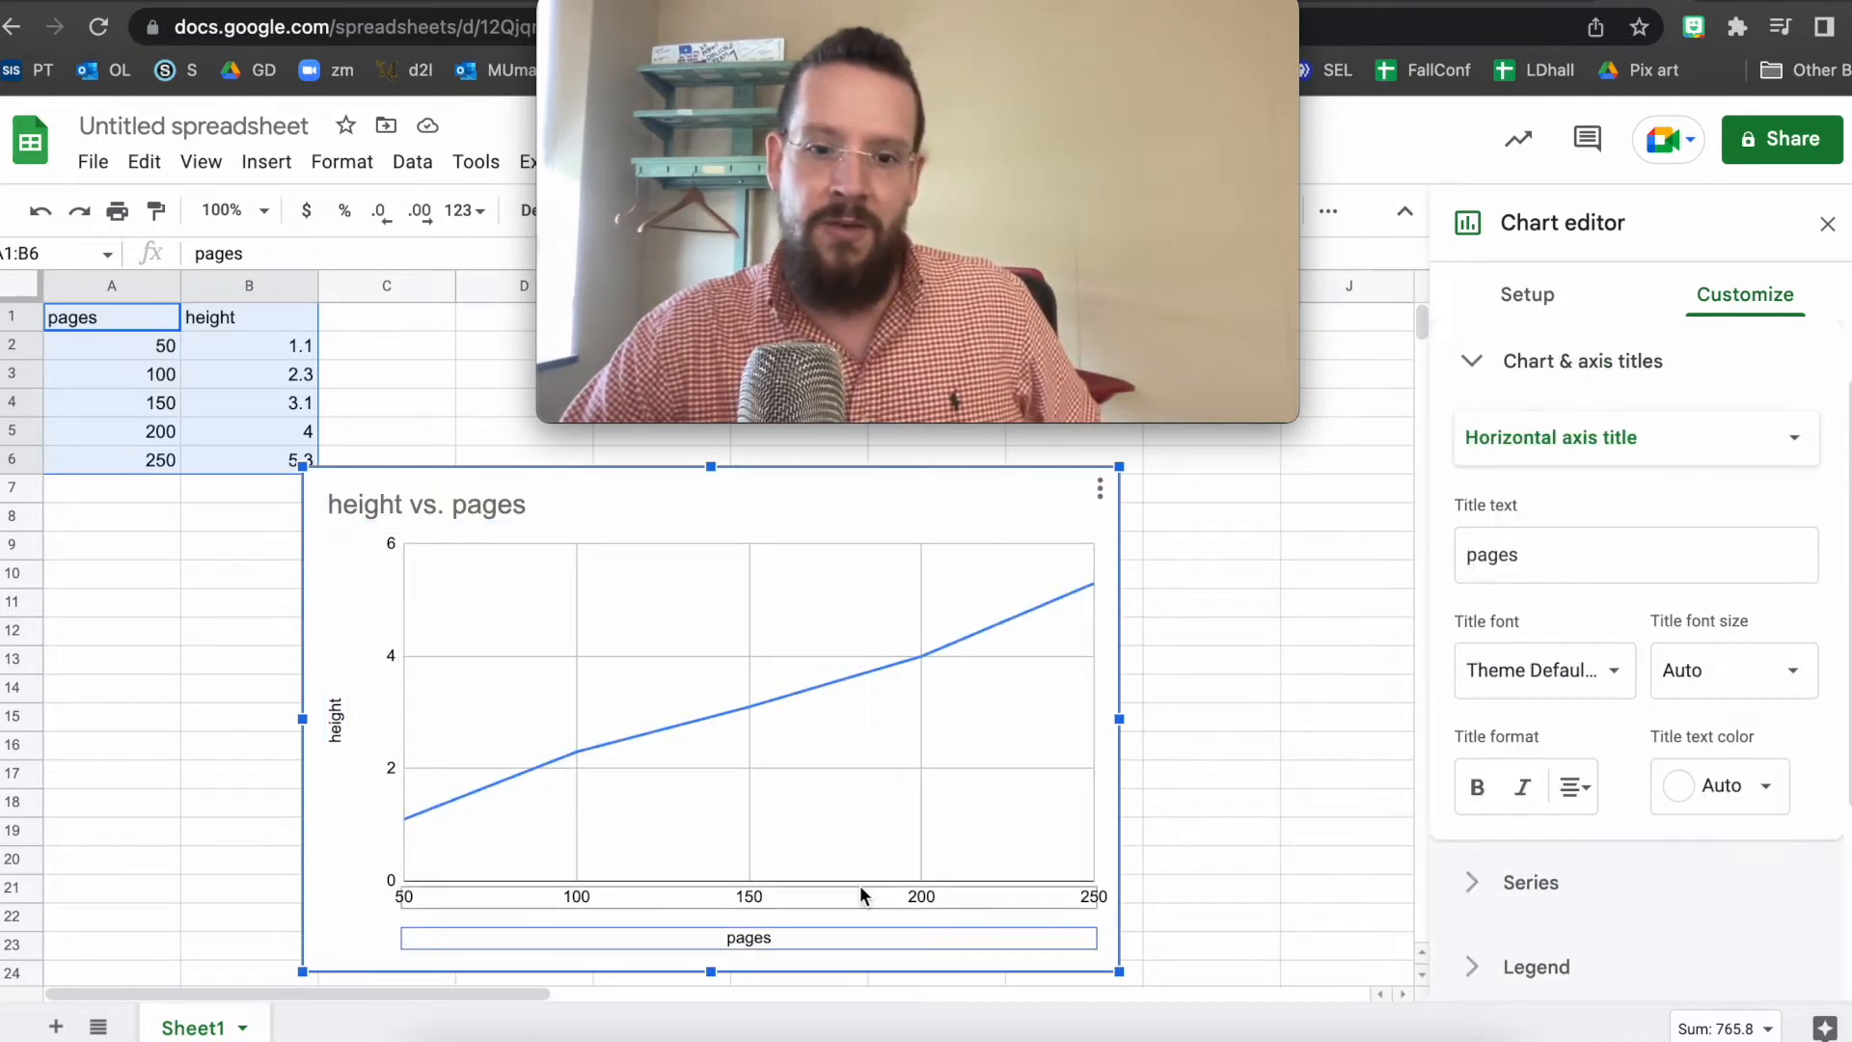
pyautogui.click(851, 503)
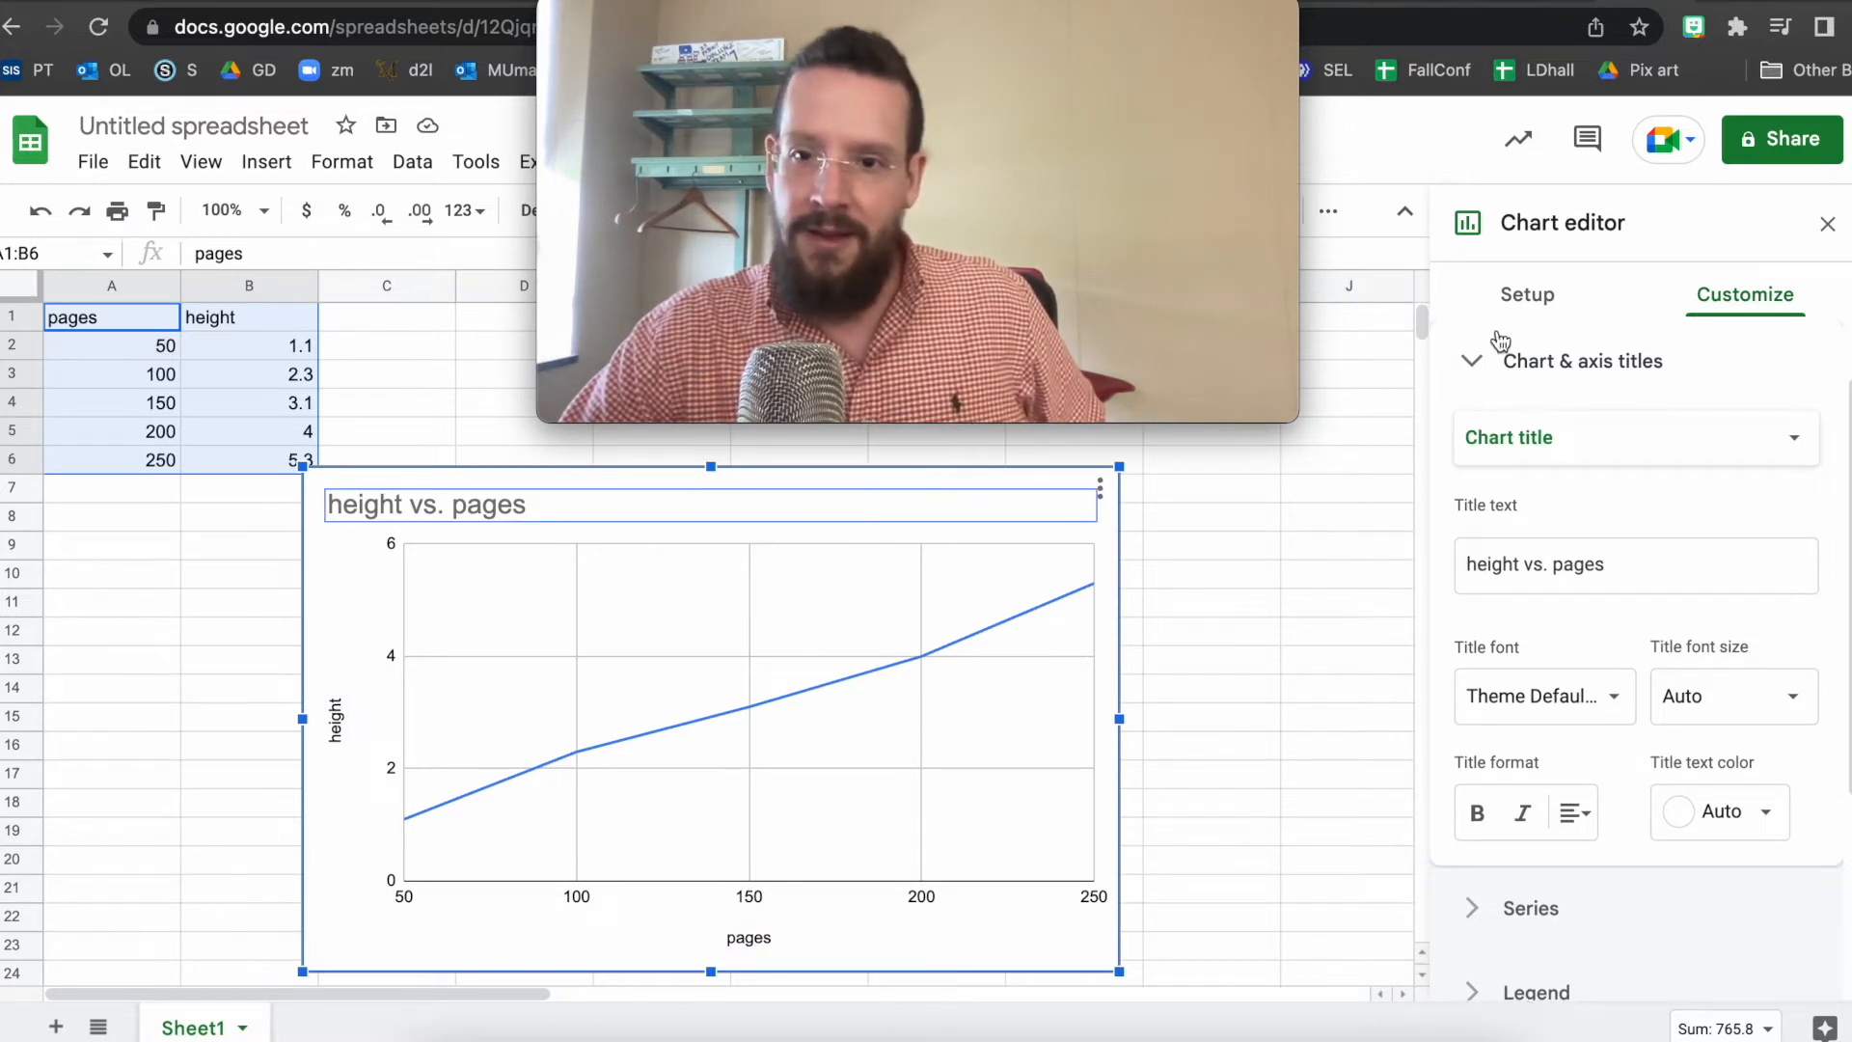
# Step: Change the height vs. pages chart to a scatter chart
pyautogui.click(1525, 295)
pyautogui.scroll(1, 1736, 442)
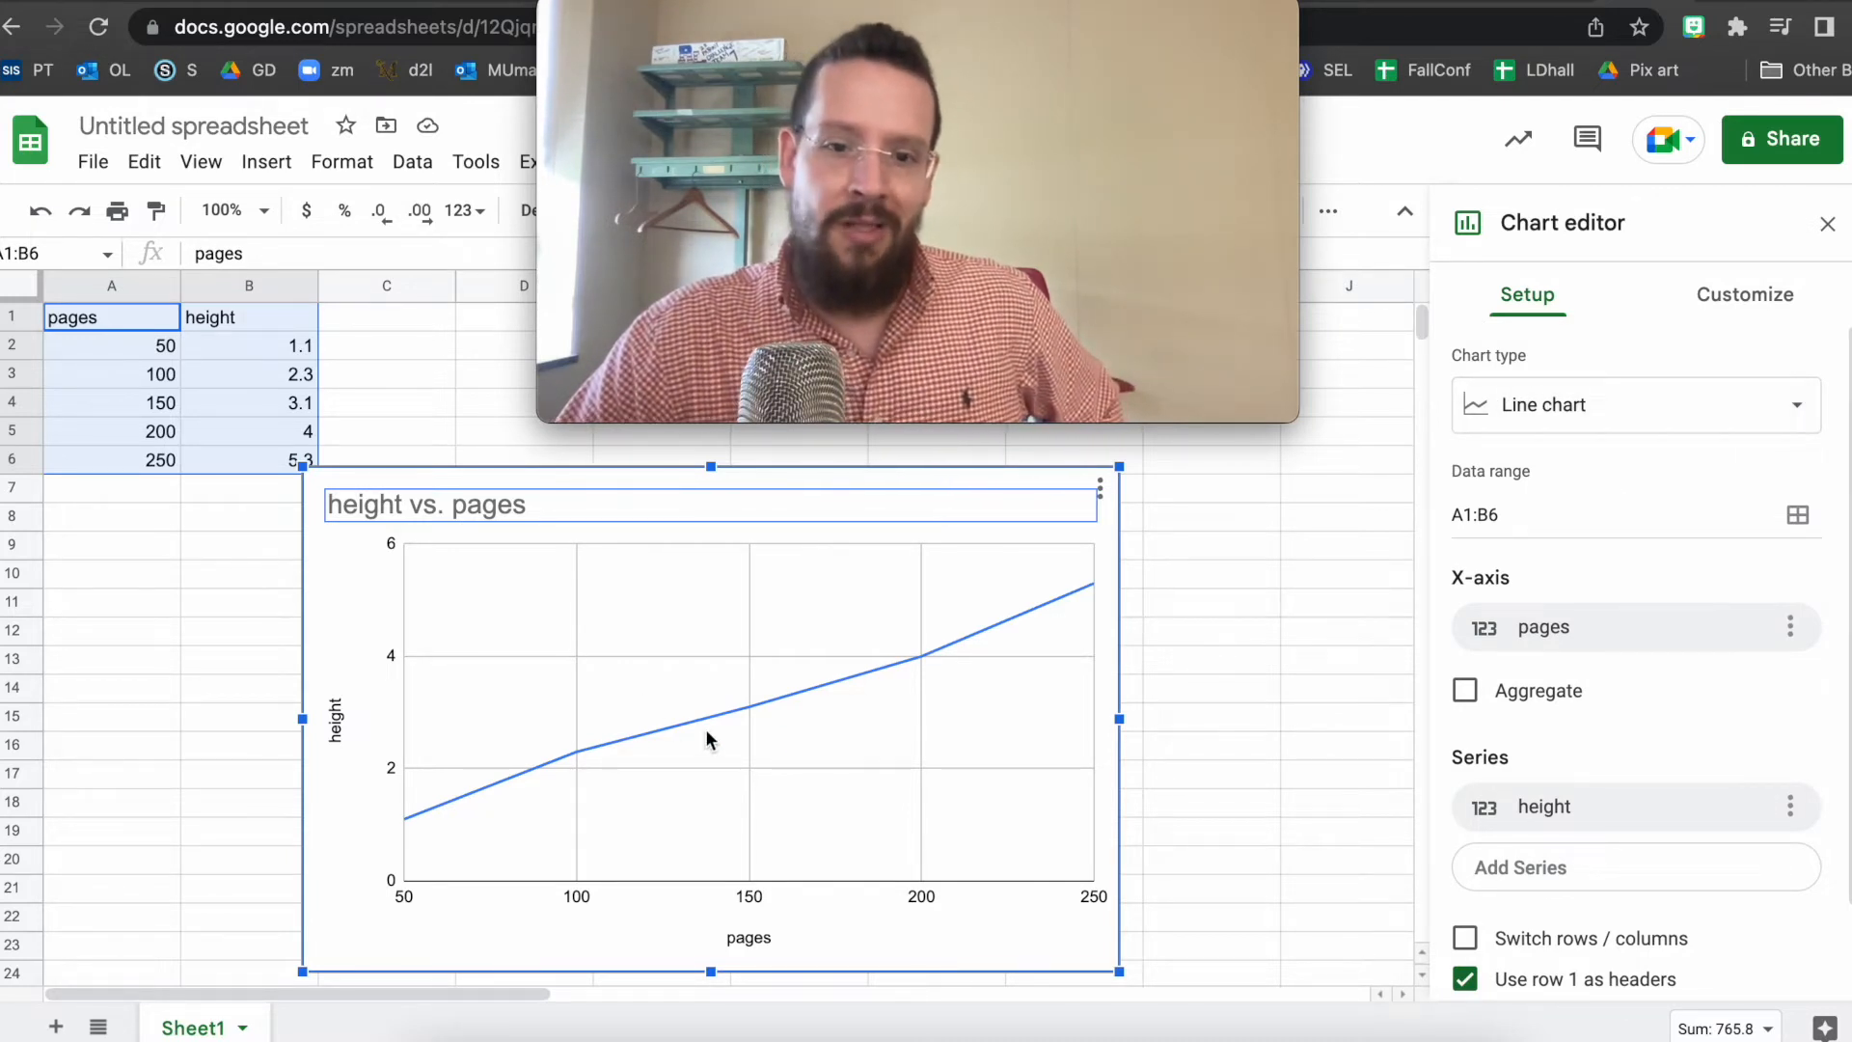
pyautogui.click(1773, 410)
pyautogui.click(1715, 559)
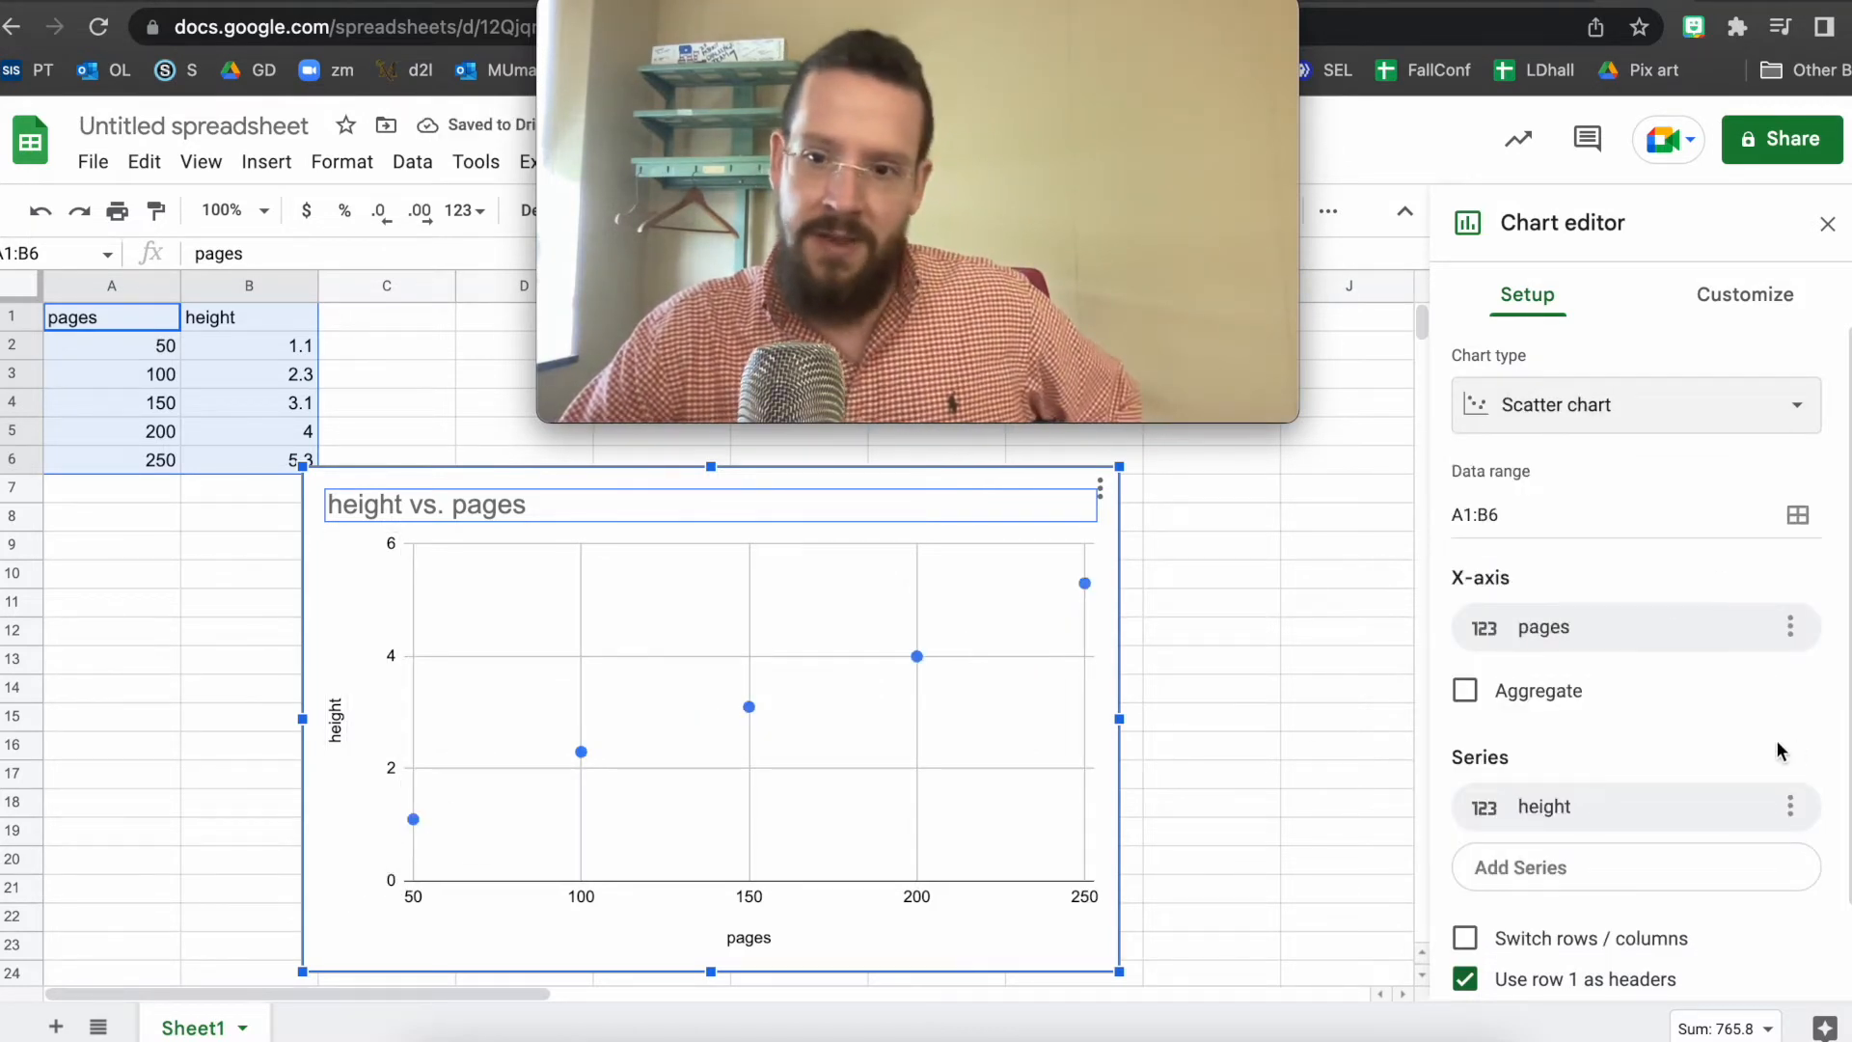
# Step: Review the scatter chart's setup options, including its data range, X-axis, series and header settings
pyautogui.scroll(-2, 1709, 755)
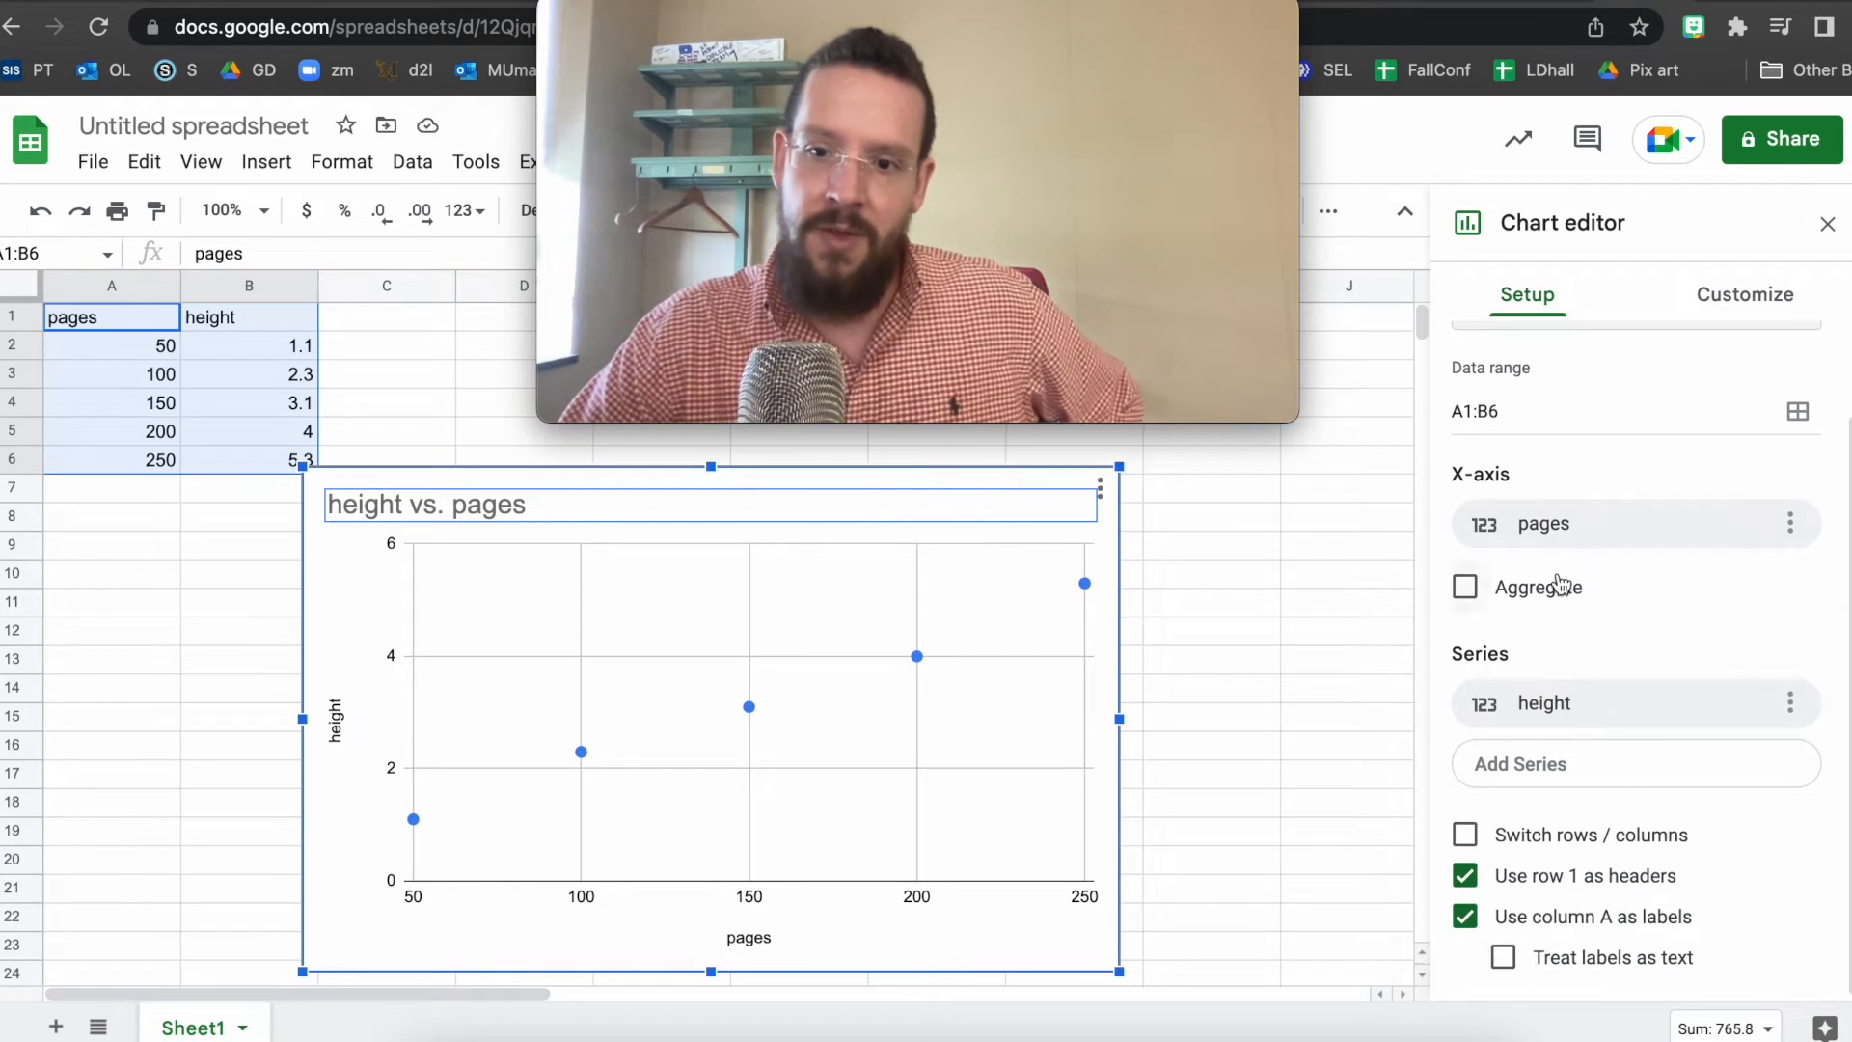
pyautogui.scroll(2, 1560, 584)
pyautogui.click(1790, 629)
pyautogui.click(1791, 631)
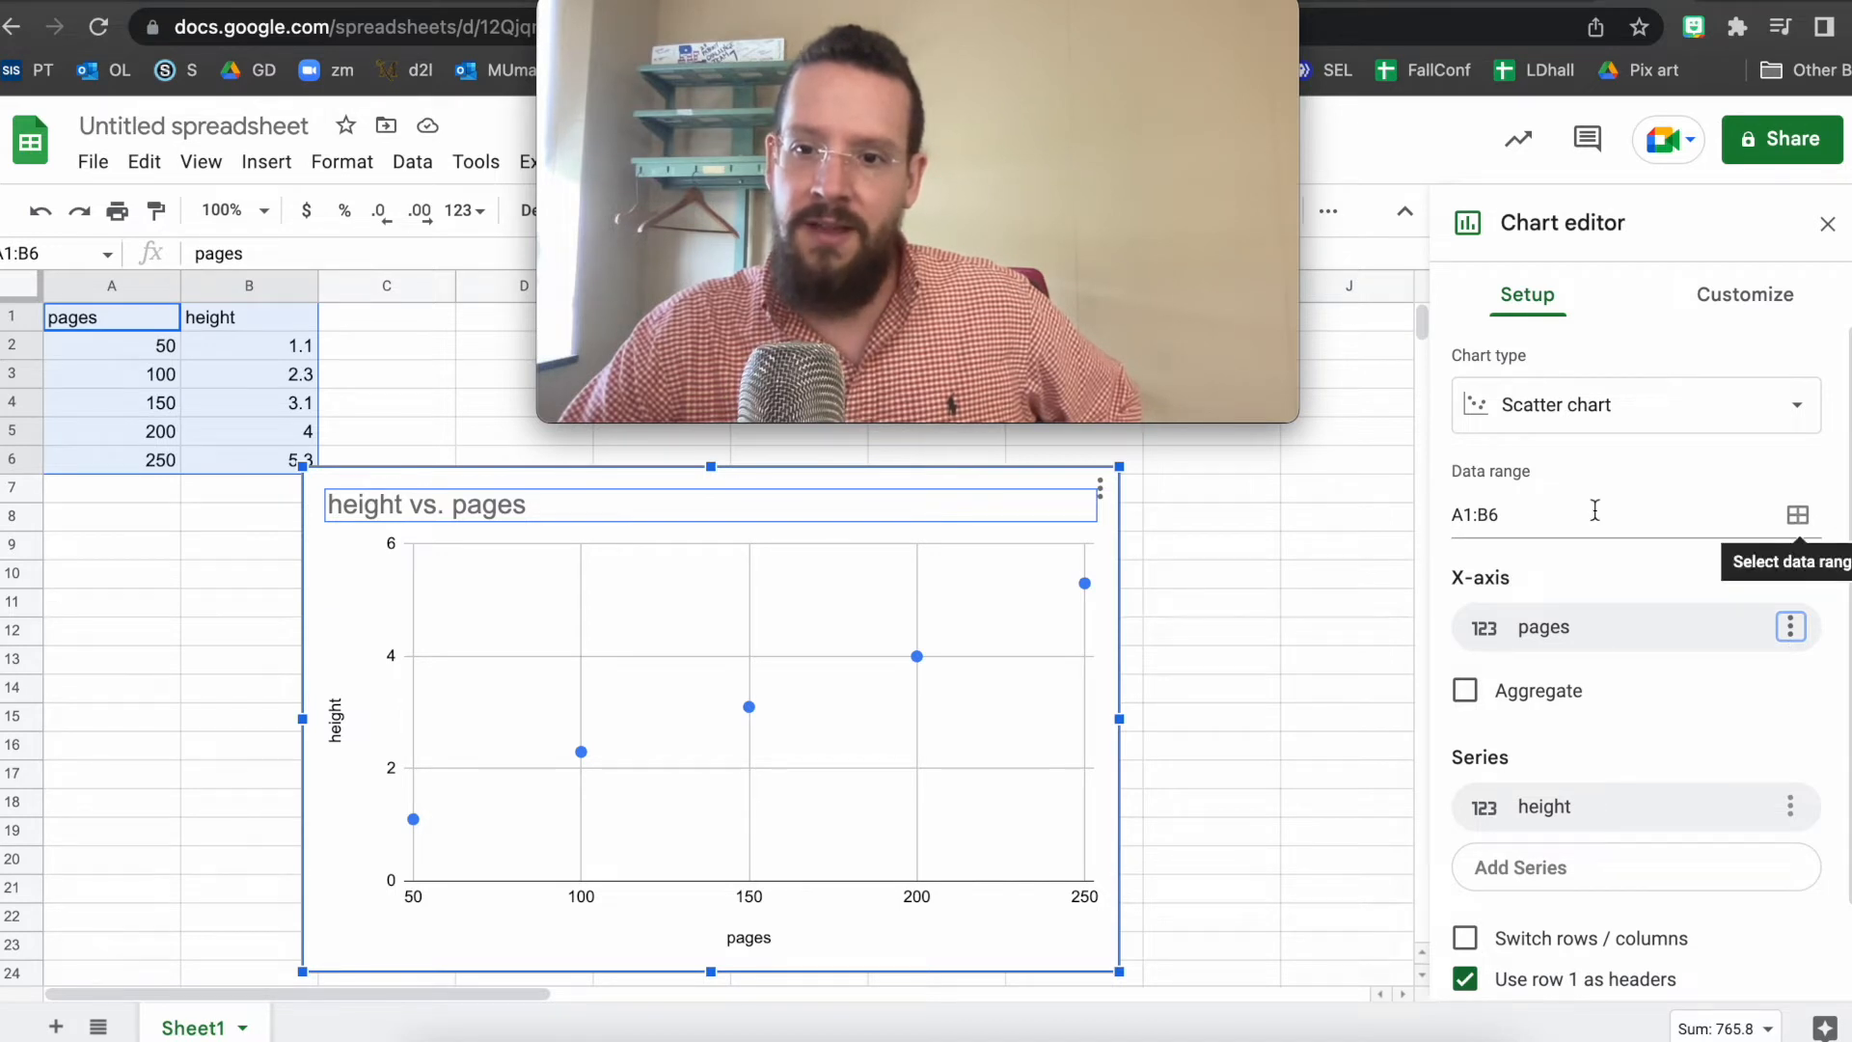
pyautogui.scroll(-1, 1546, 524)
pyautogui.scroll(1, 1546, 523)
pyautogui.scroll(-1, 1550, 526)
pyautogui.scroll(1, 1552, 531)
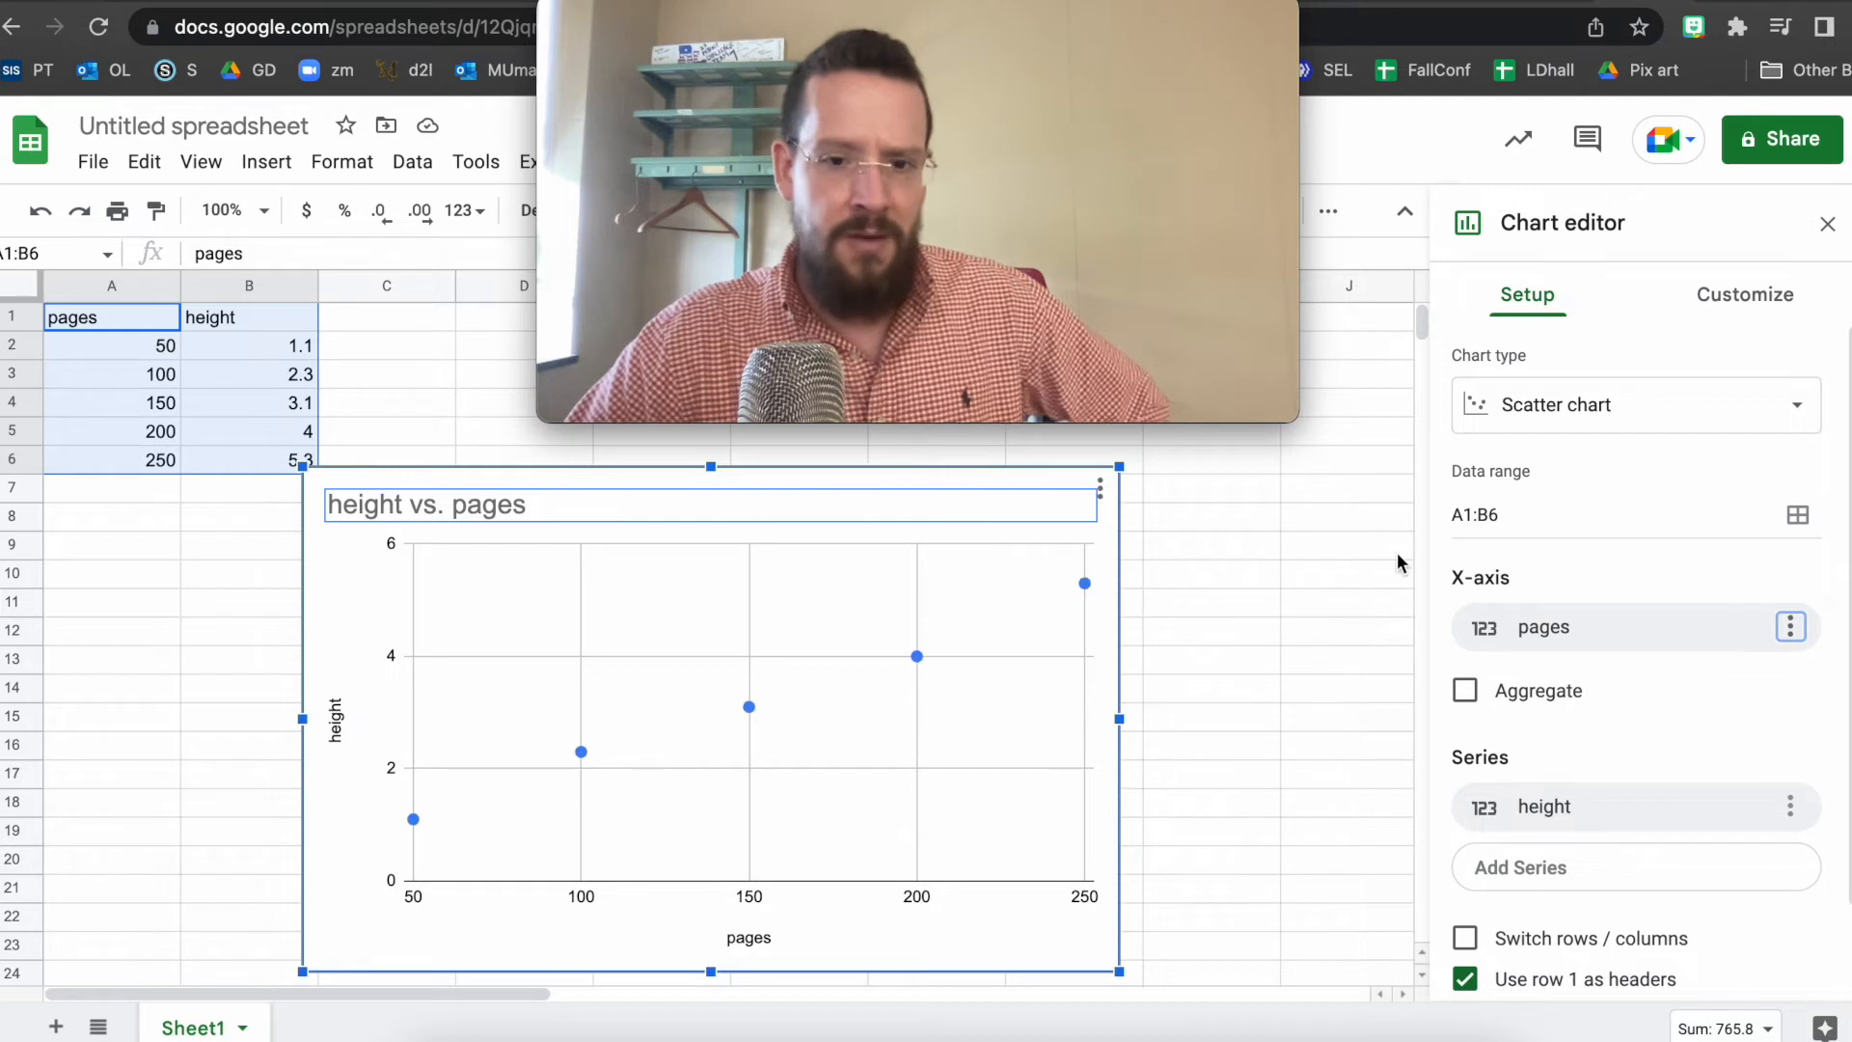
# Step: Compare the chart's setup and customization options and examine the chart and axis title settings
pyautogui.click(1742, 297)
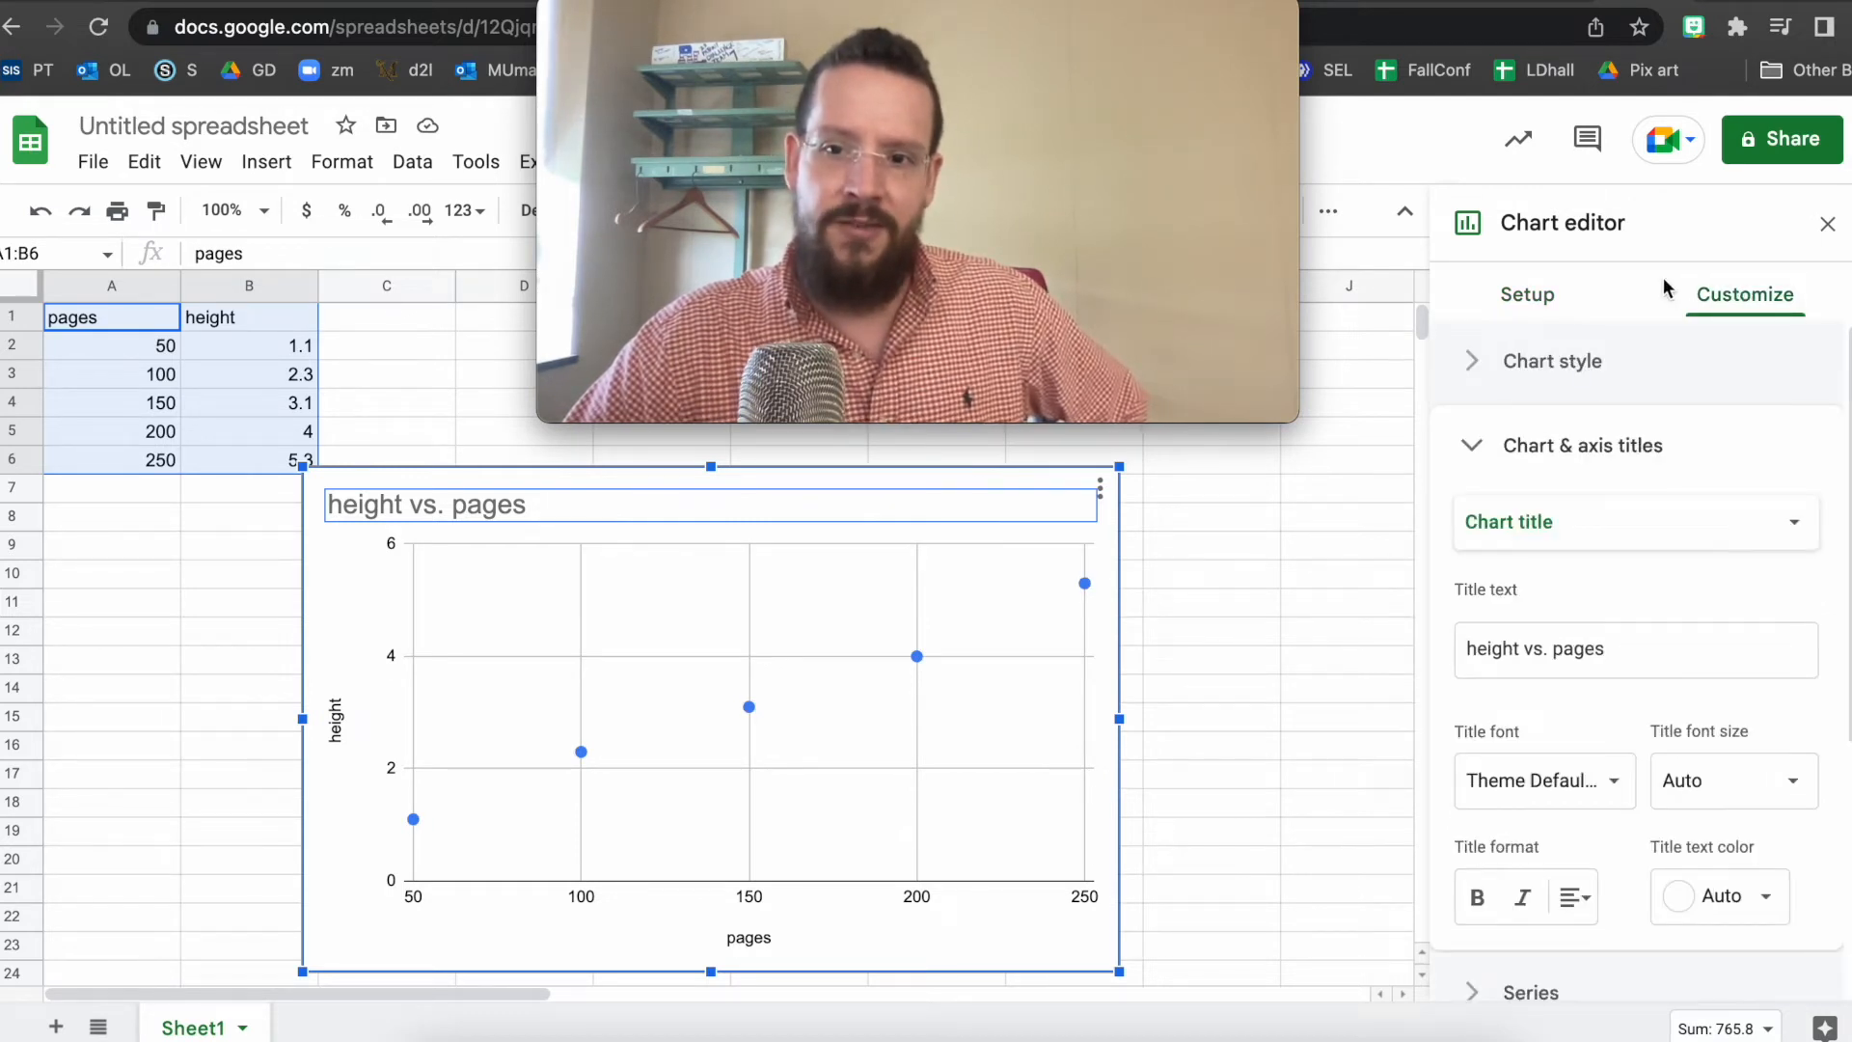
pyautogui.click(1537, 305)
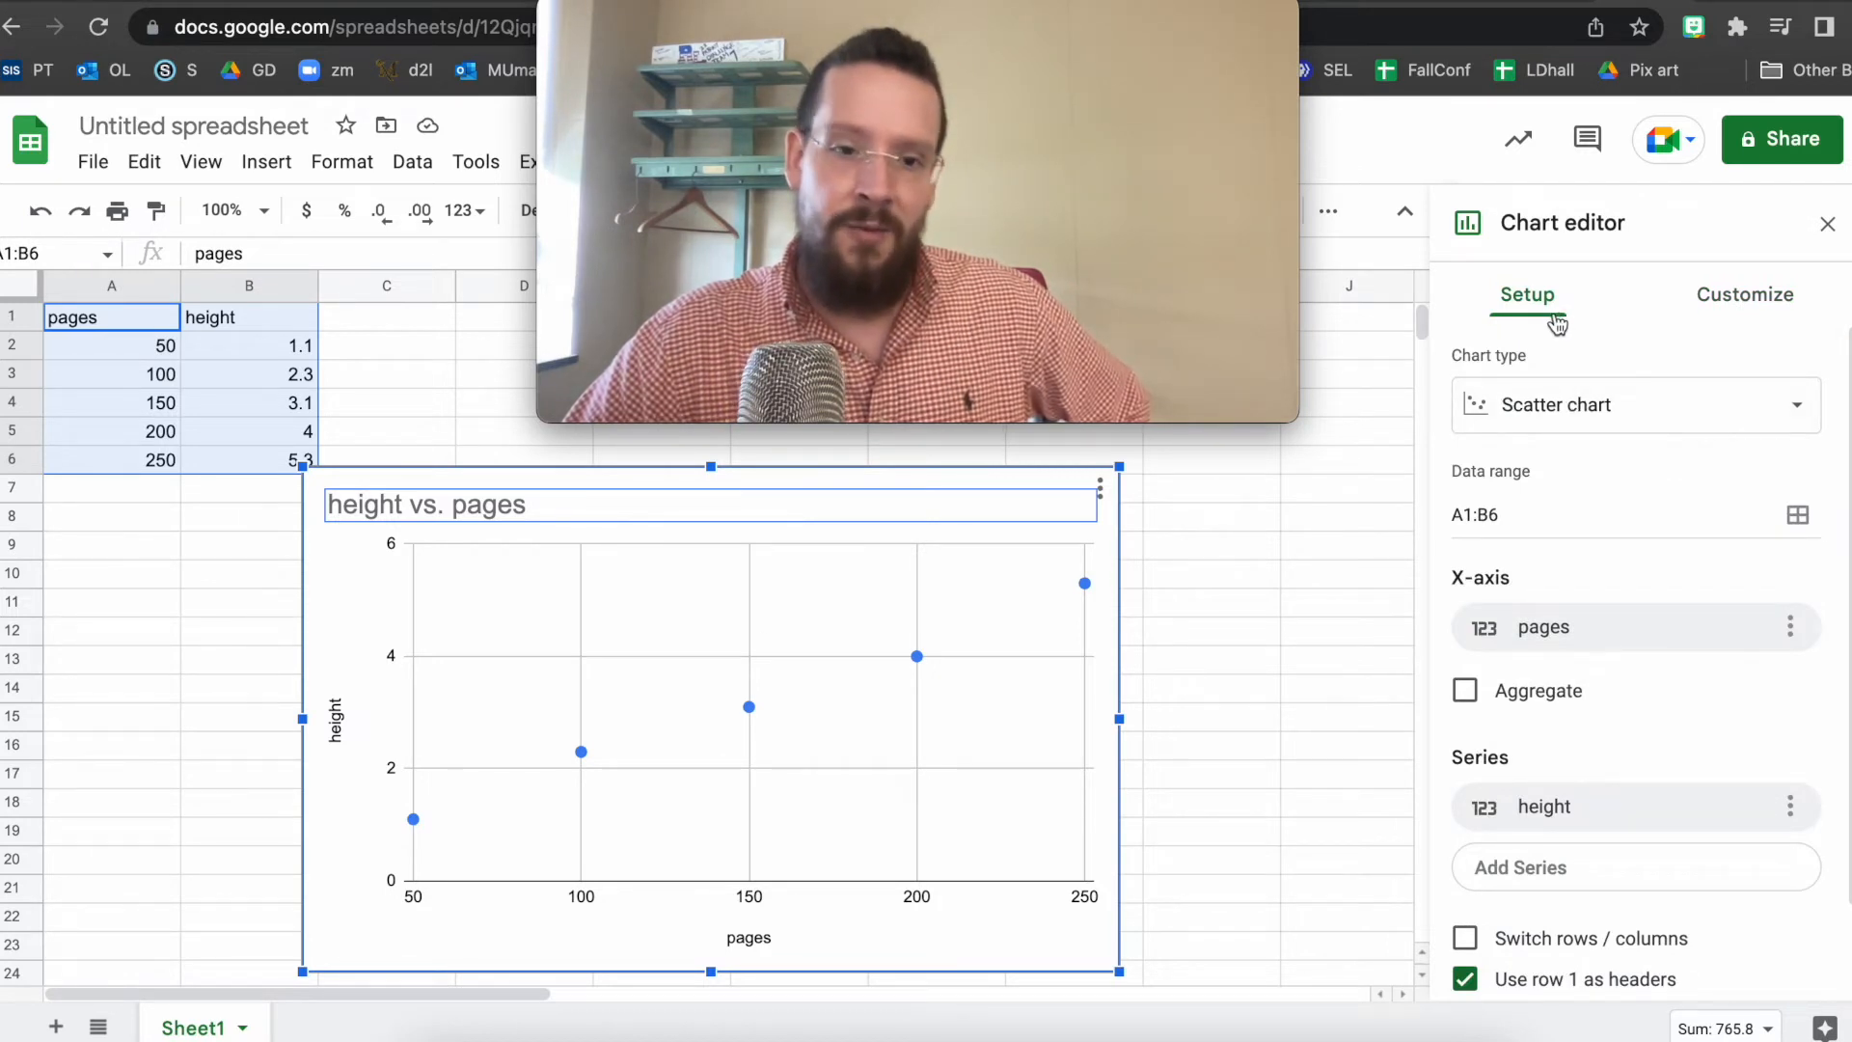
pyautogui.click(1767, 303)
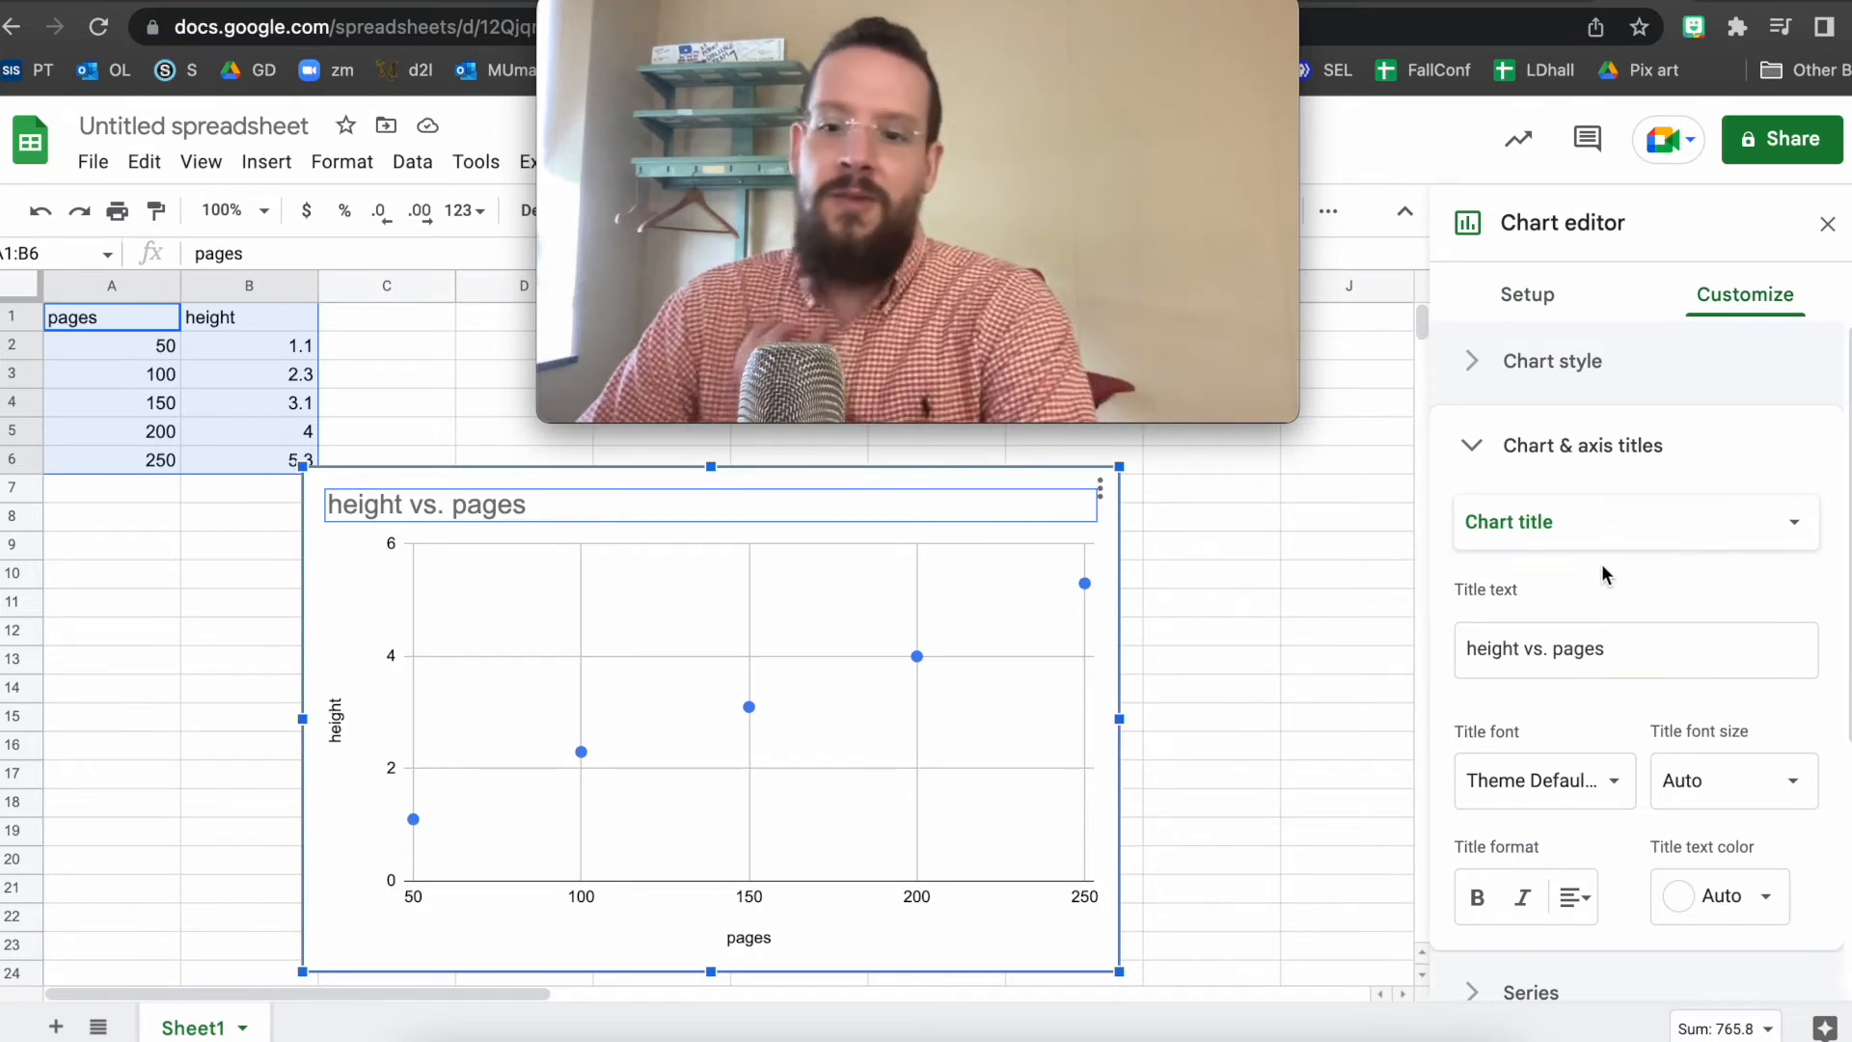
pyautogui.scroll(-2, 1601, 569)
pyautogui.scroll(2, 1601, 569)
pyautogui.click(1485, 444)
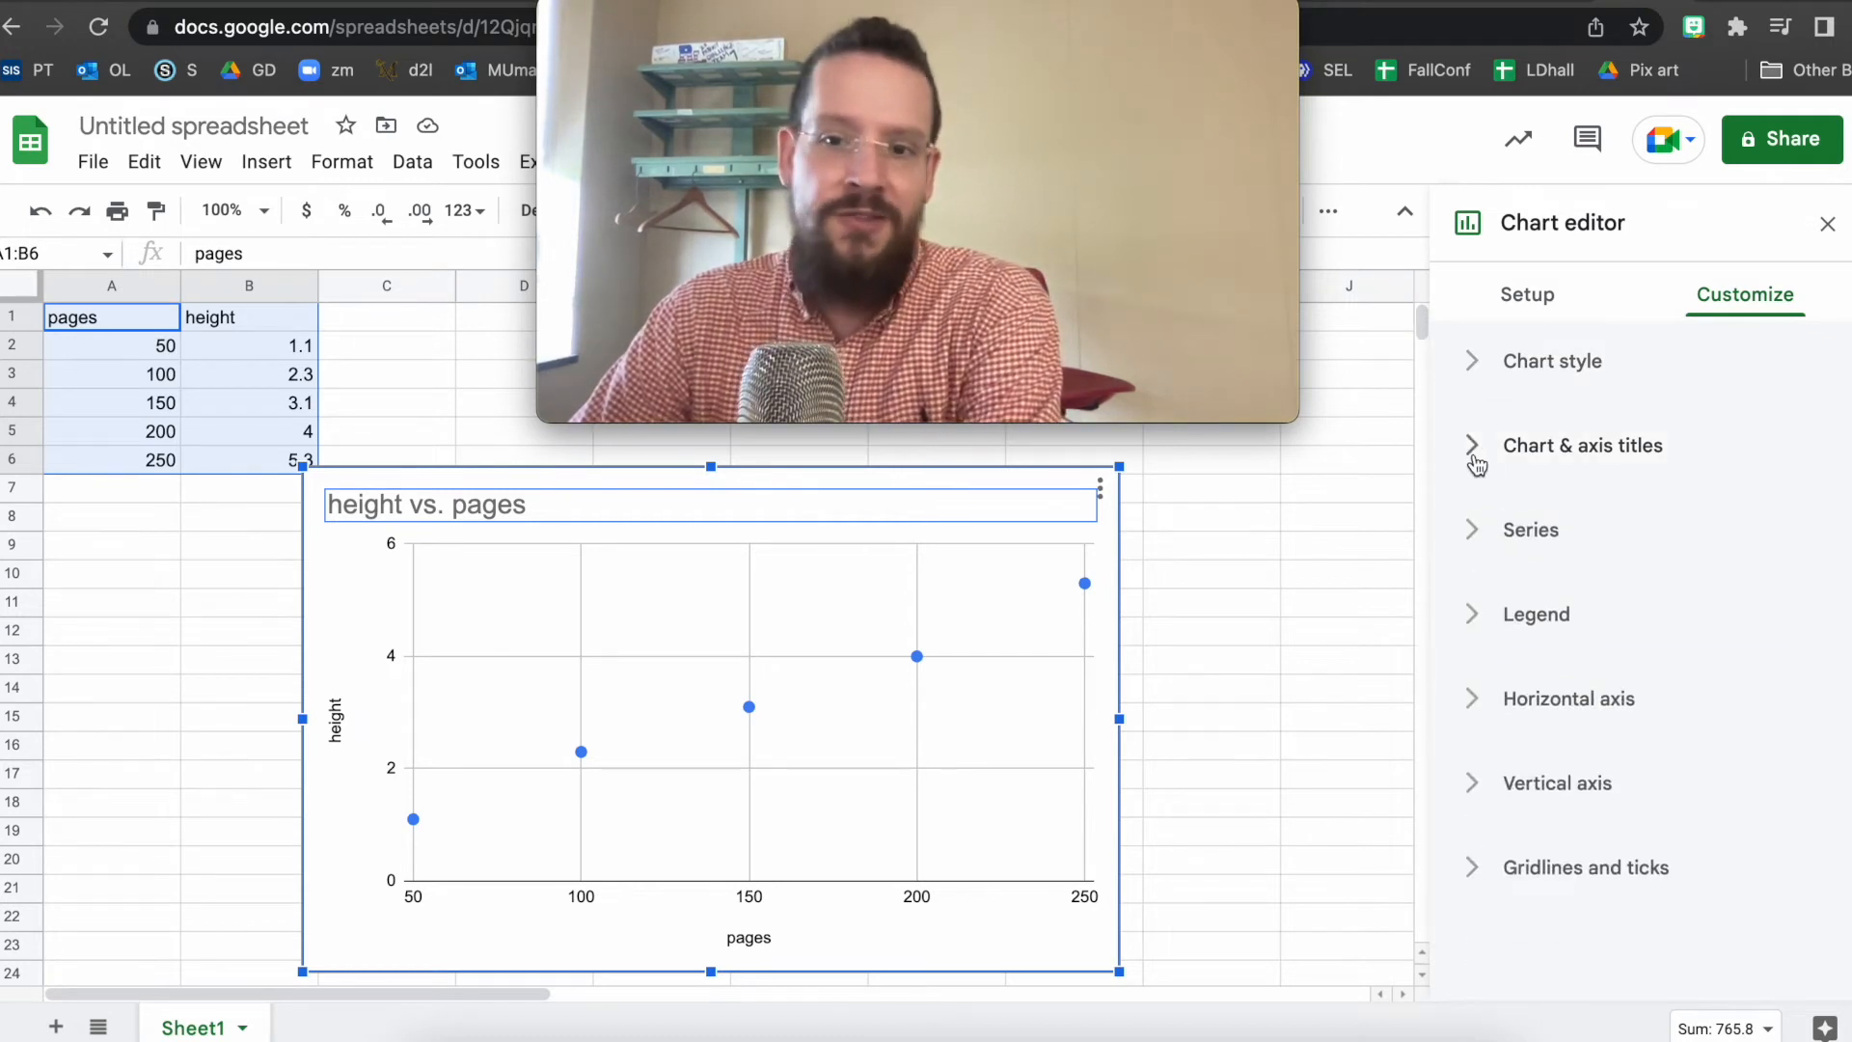
pyautogui.click(1476, 454)
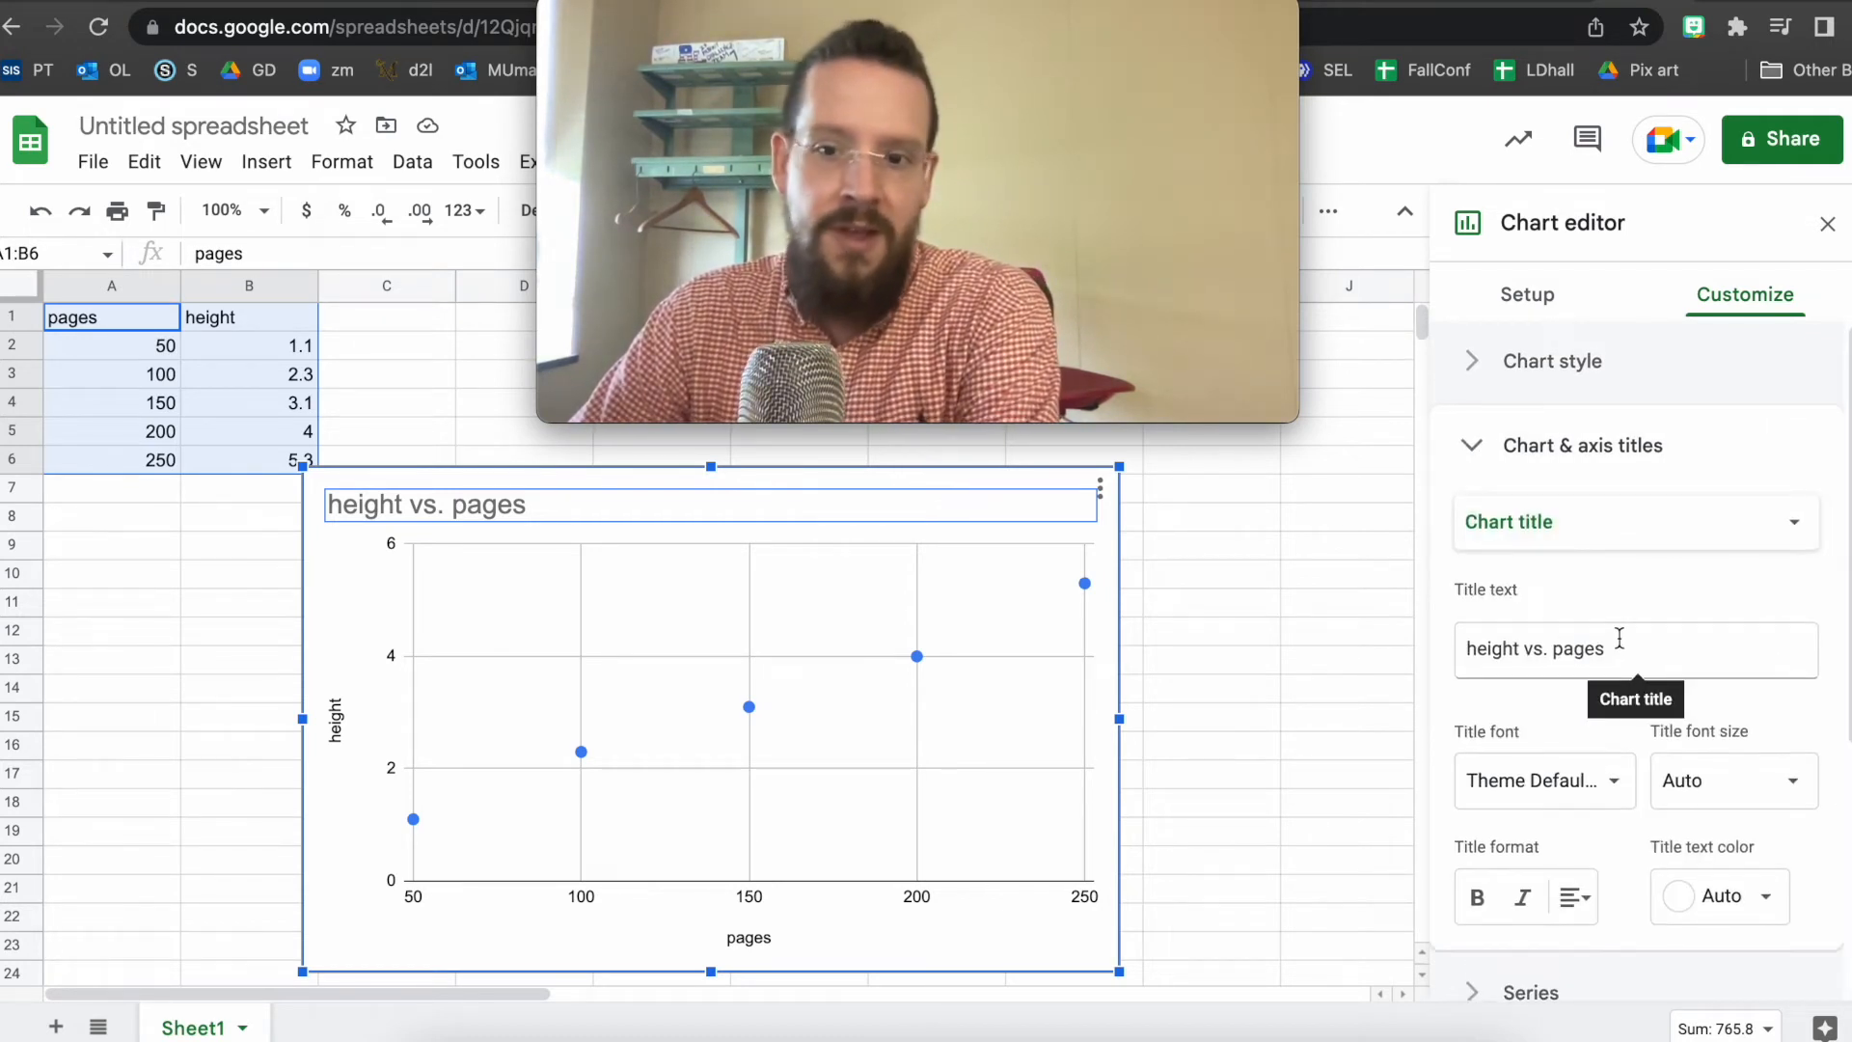
pyautogui.moveTo(1608, 648); pyautogui.dragTo(1479, 648)
pyautogui.click(1668, 651)
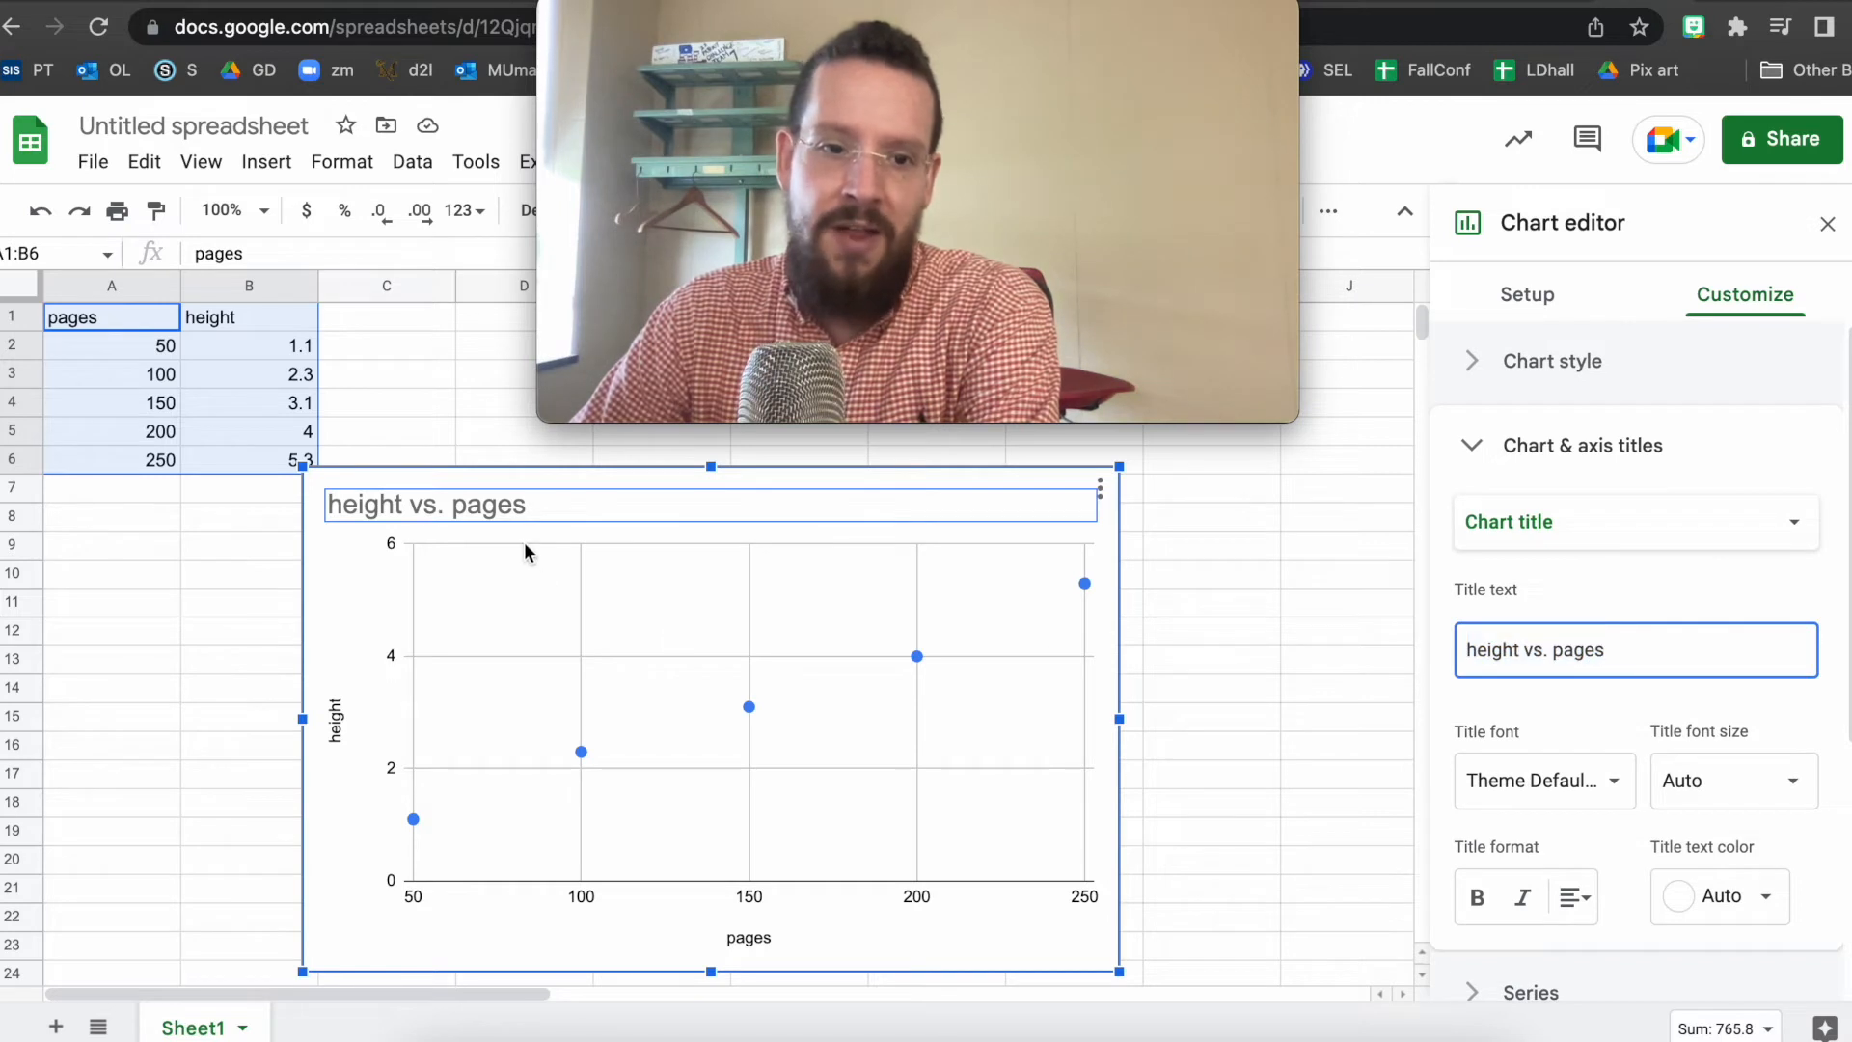
pyautogui.click(1476, 449)
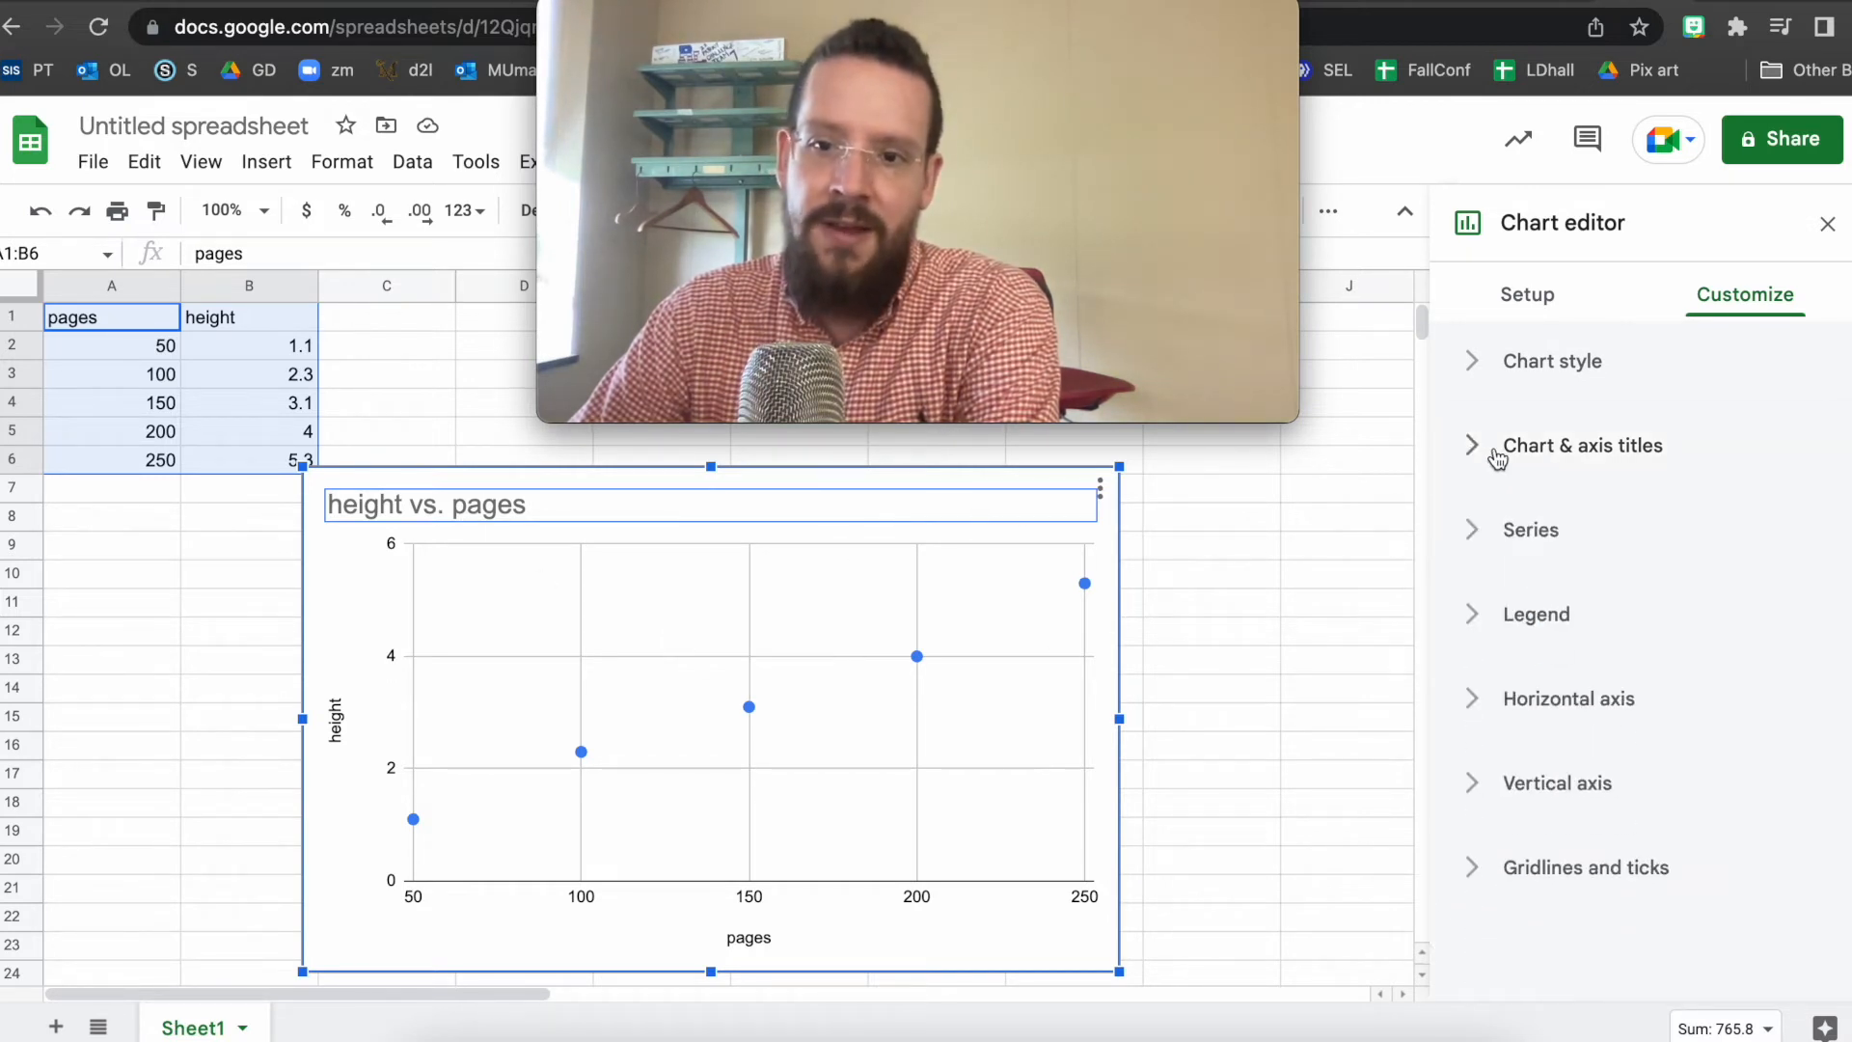
pyautogui.click(1498, 459)
pyautogui.click(1469, 455)
# Step: Add a linear trendline to the height series and show its R² value
pyautogui.click(1473, 540)
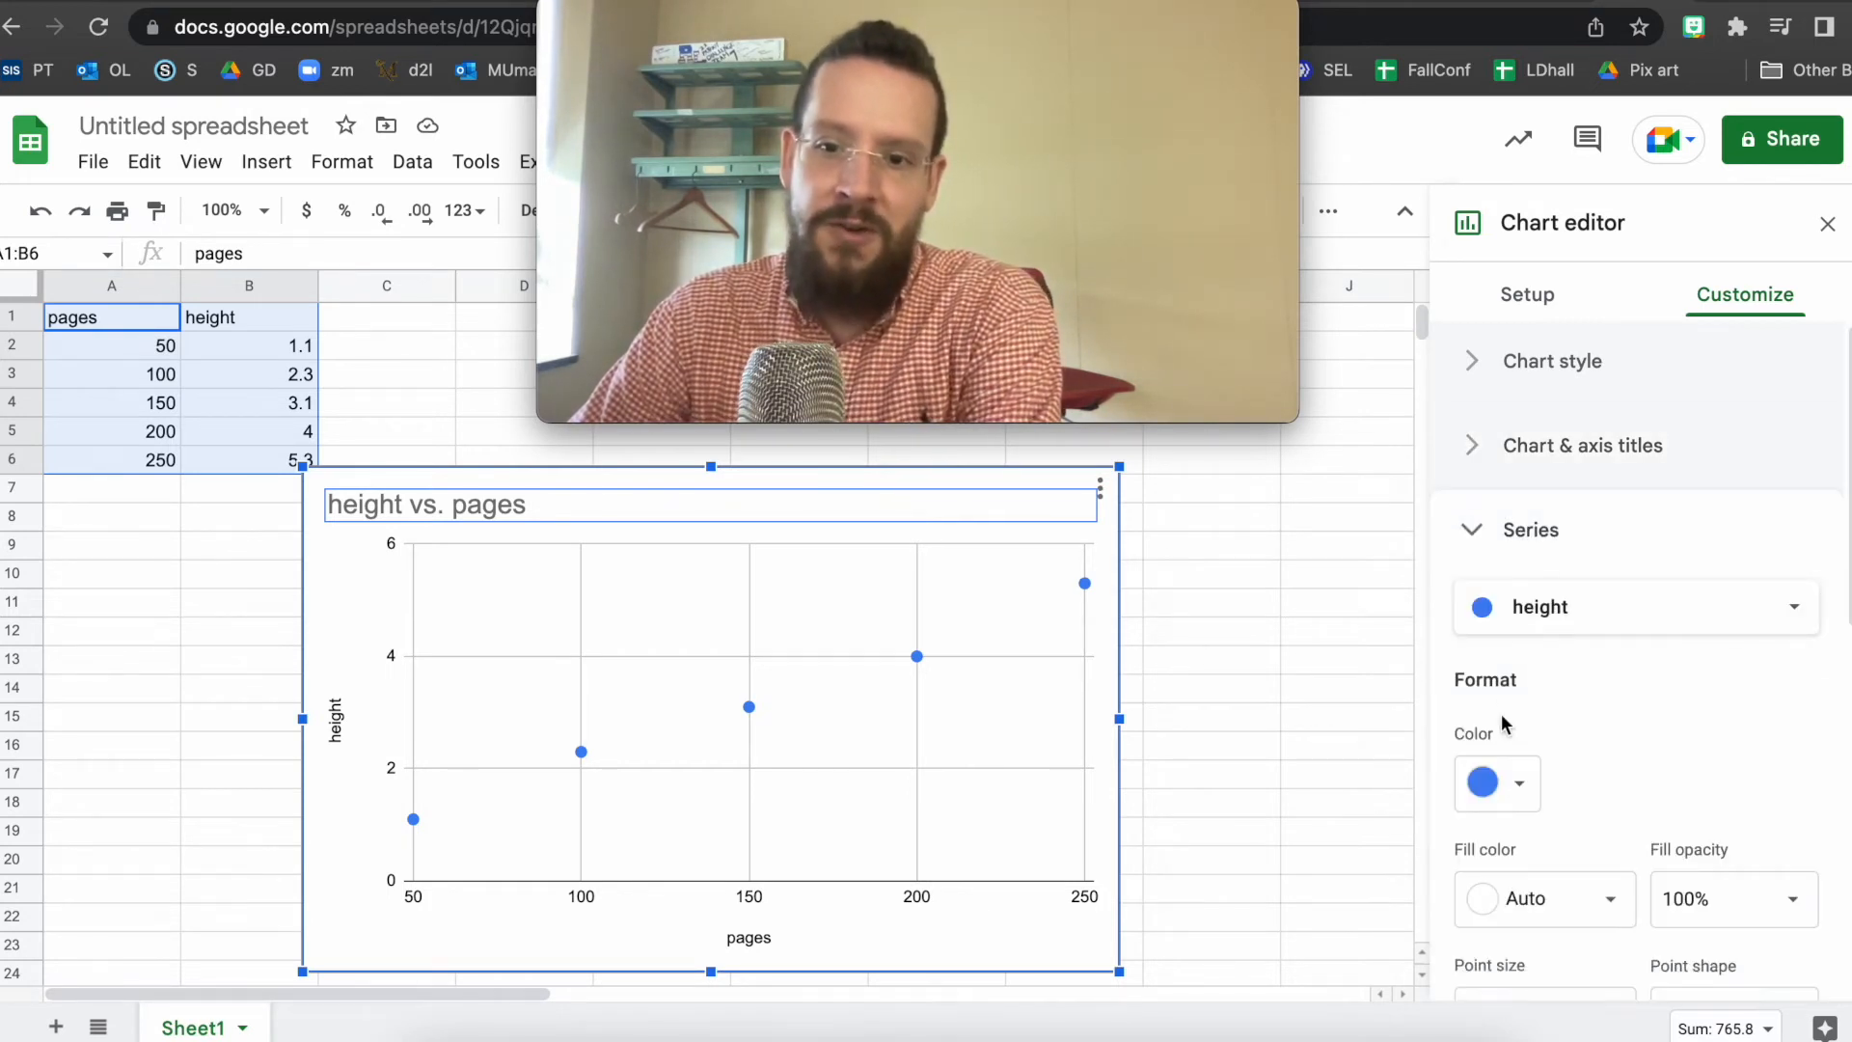
pyautogui.scroll(-6, 1579, 721)
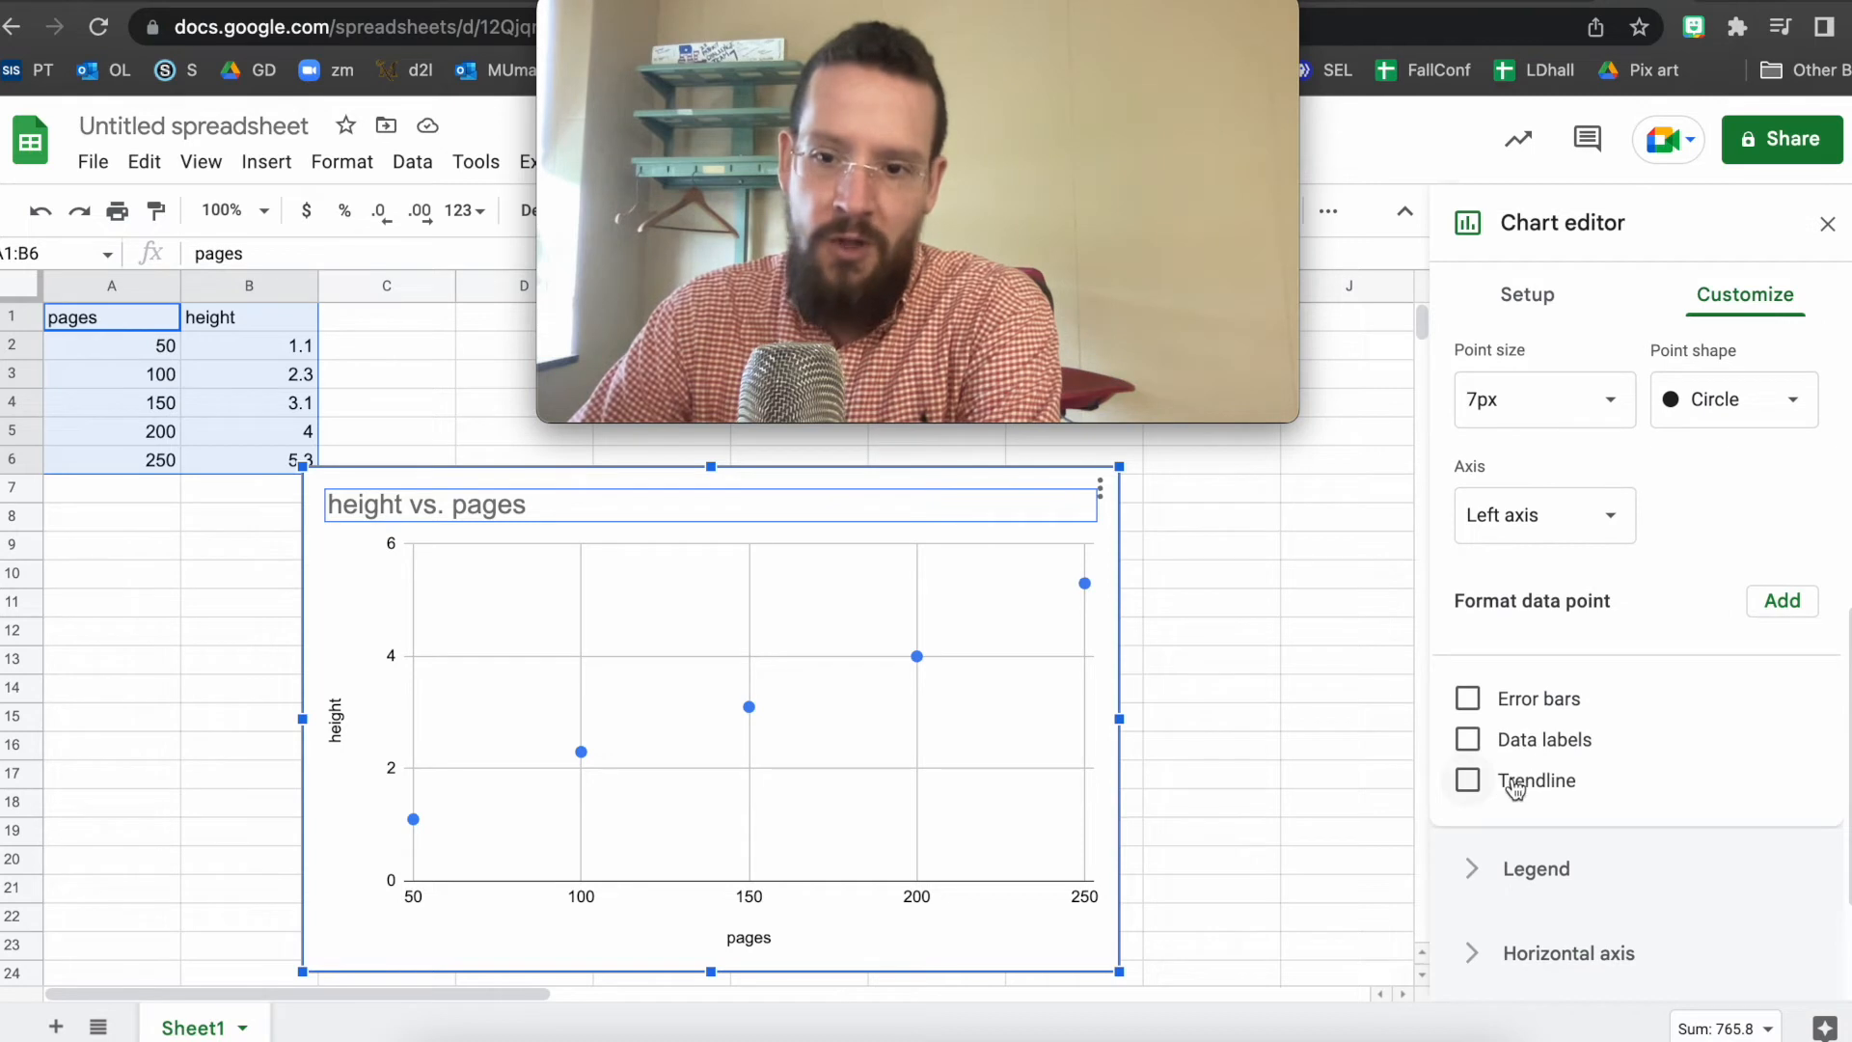
pyautogui.click(1534, 779)
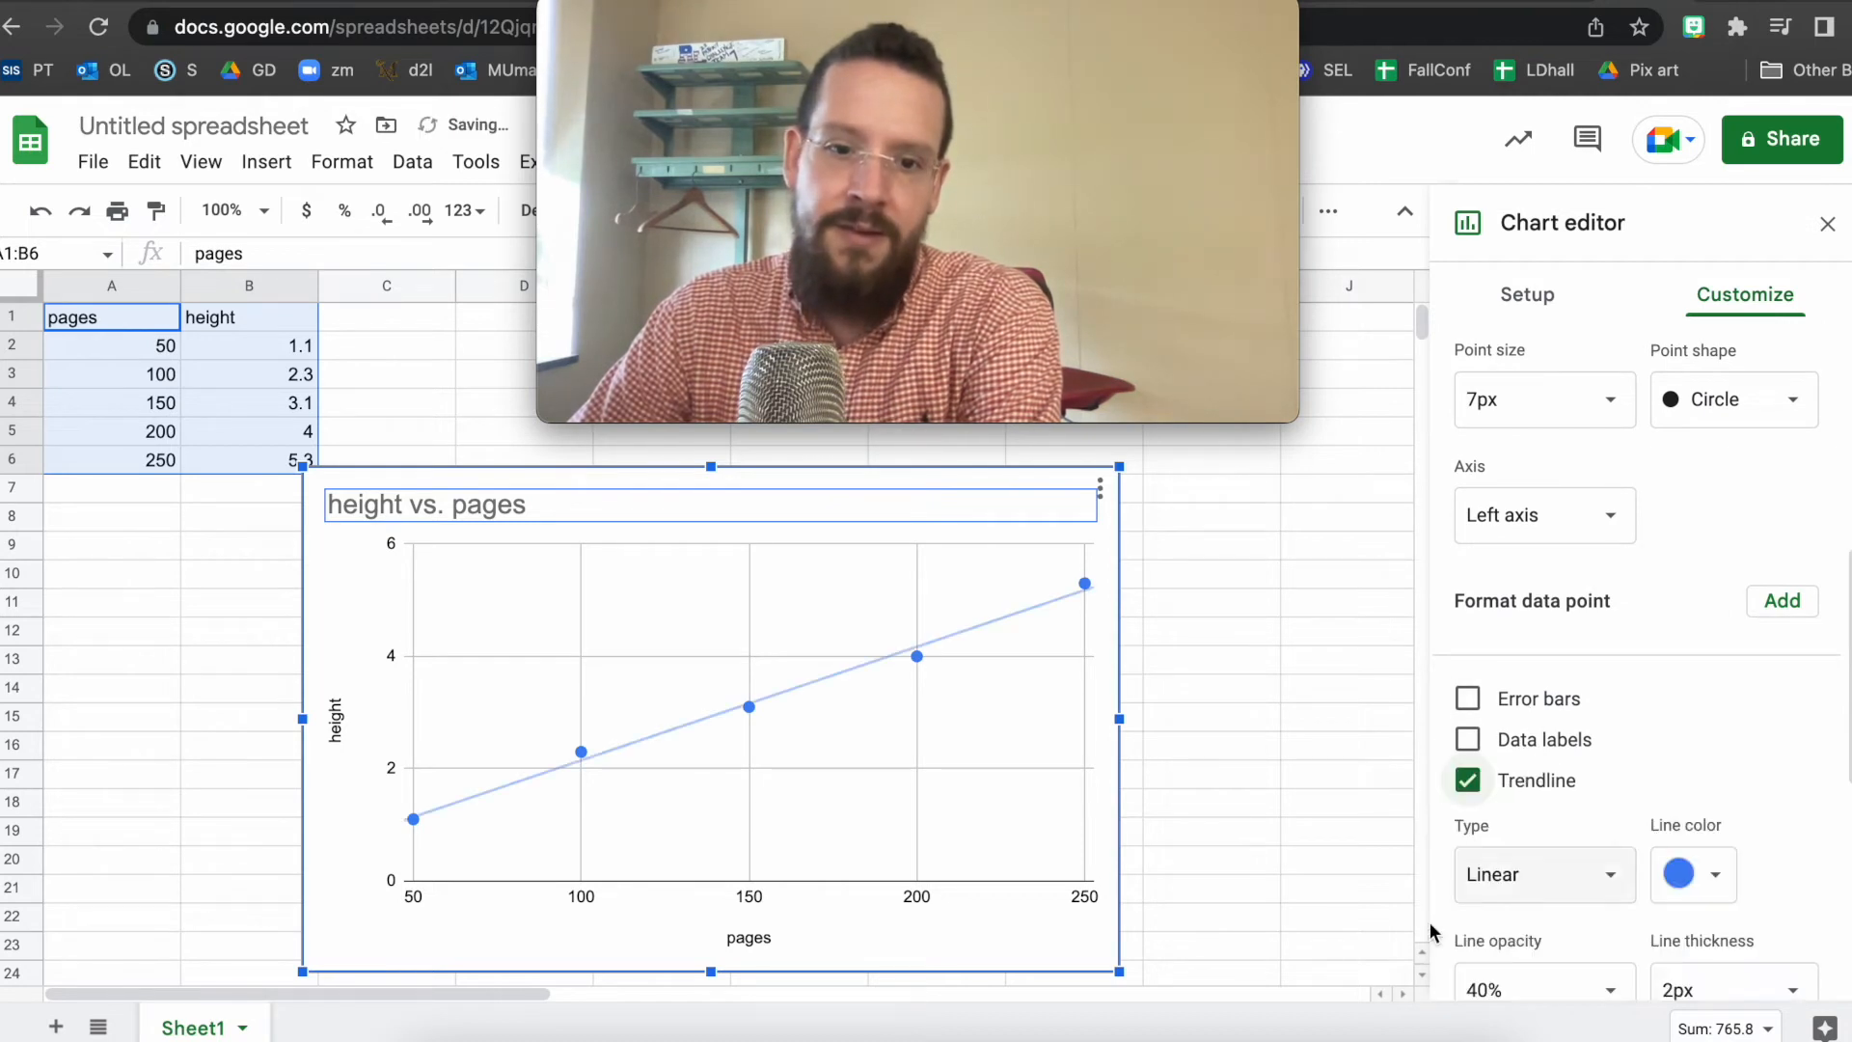
pyautogui.scroll(-3, 1572, 801)
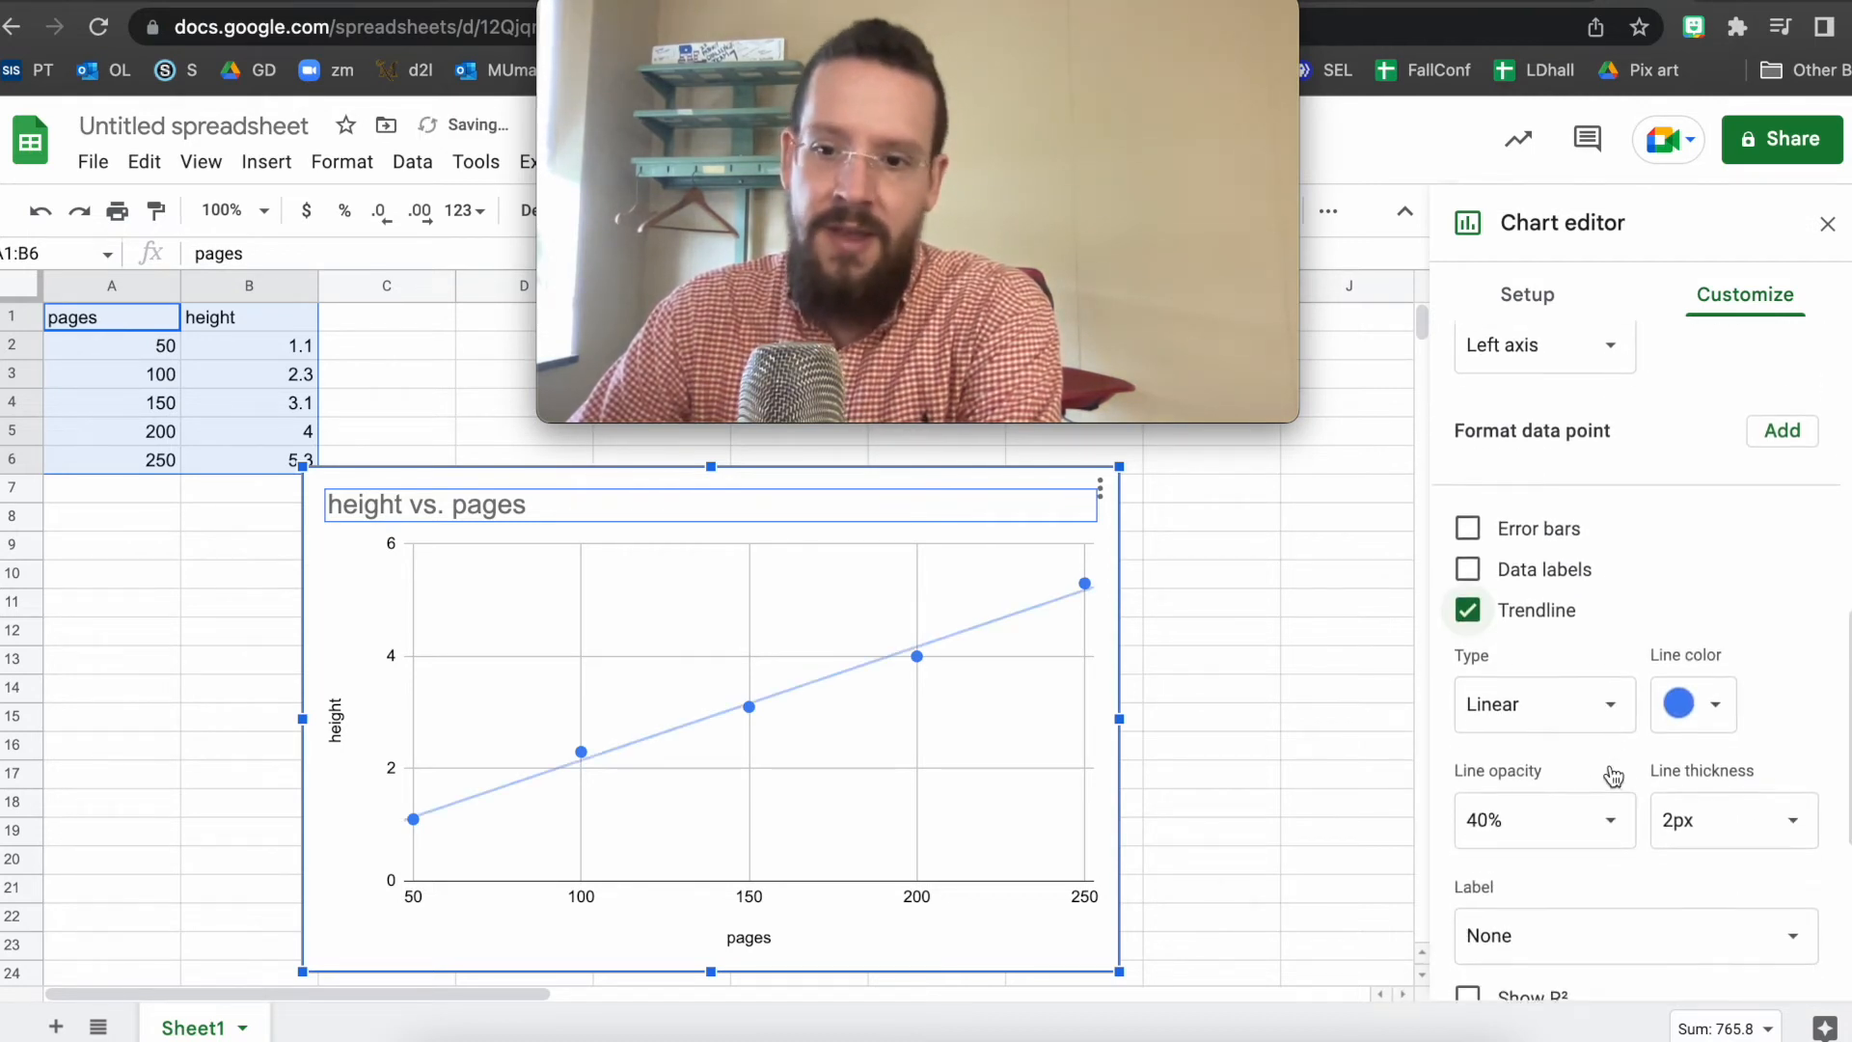
pyautogui.scroll(-2, 1468, 924)
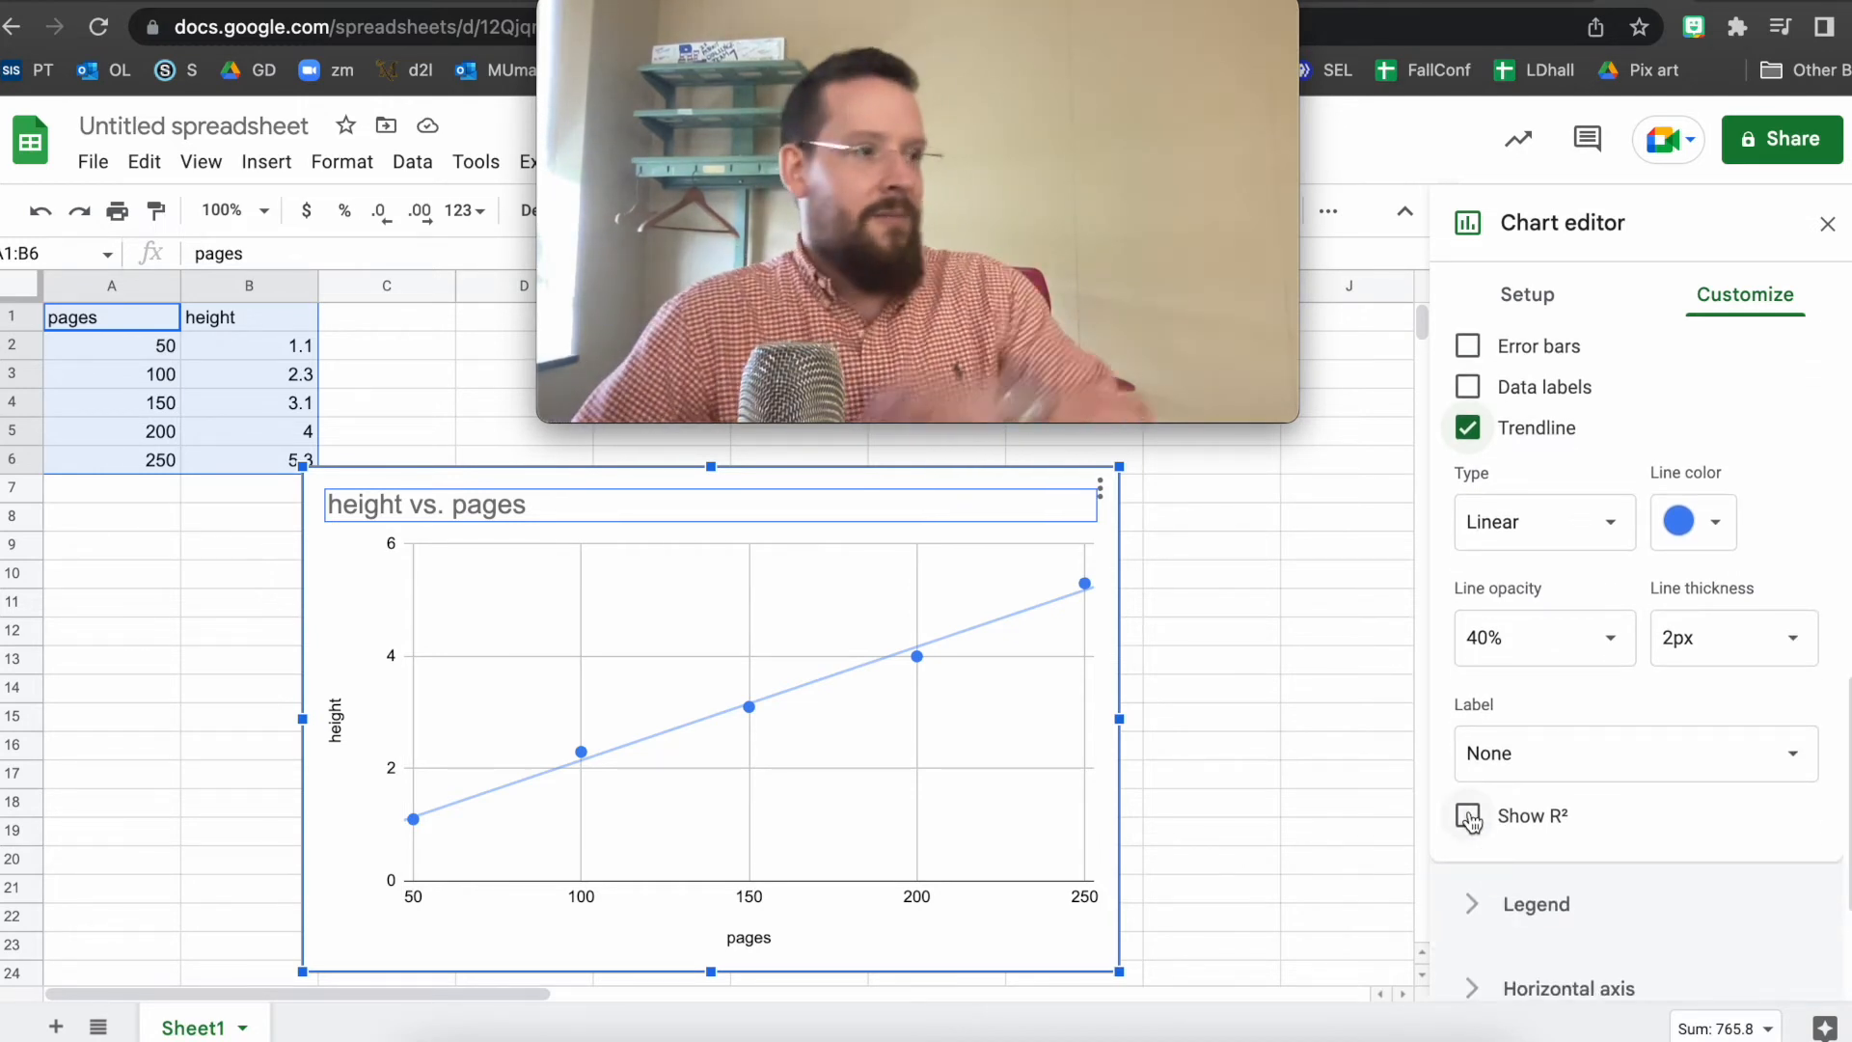
pyautogui.click(1468, 817)
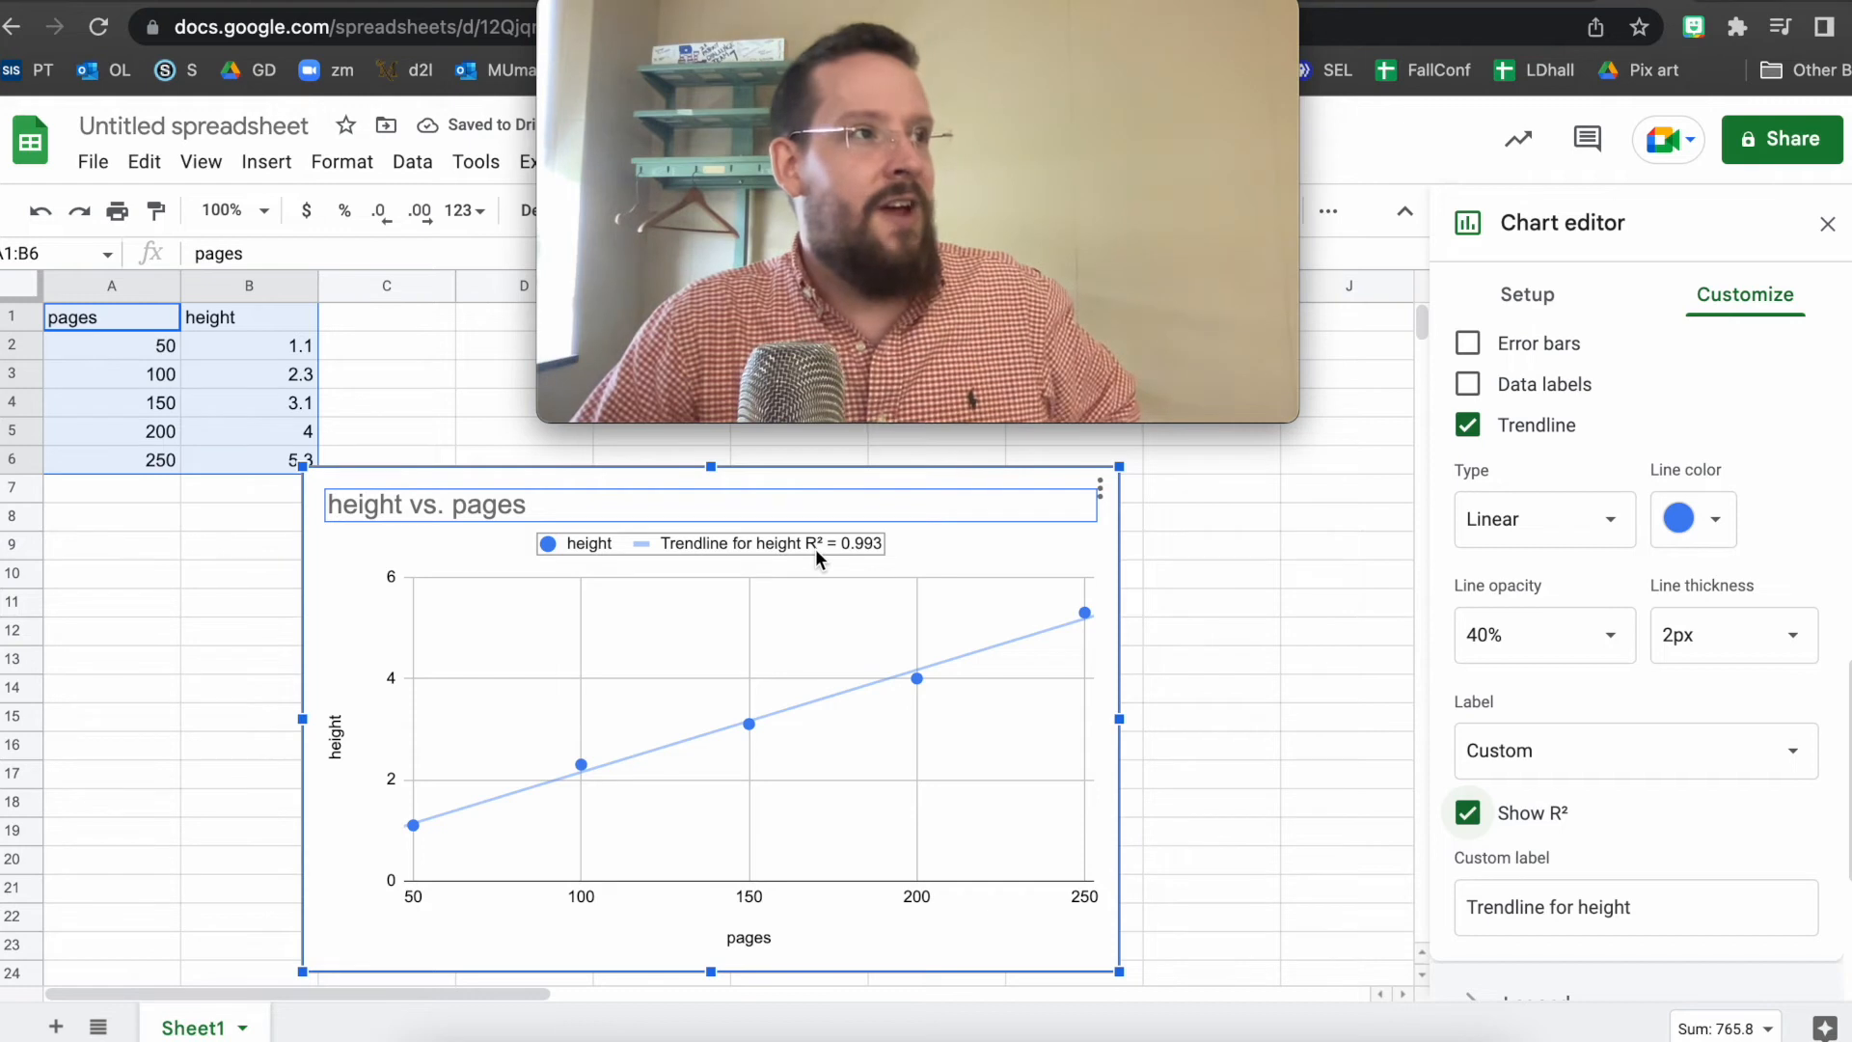
# Step: Remove the R² value from the height trendline's label, keeping the linear trendline
pyautogui.click(1467, 815)
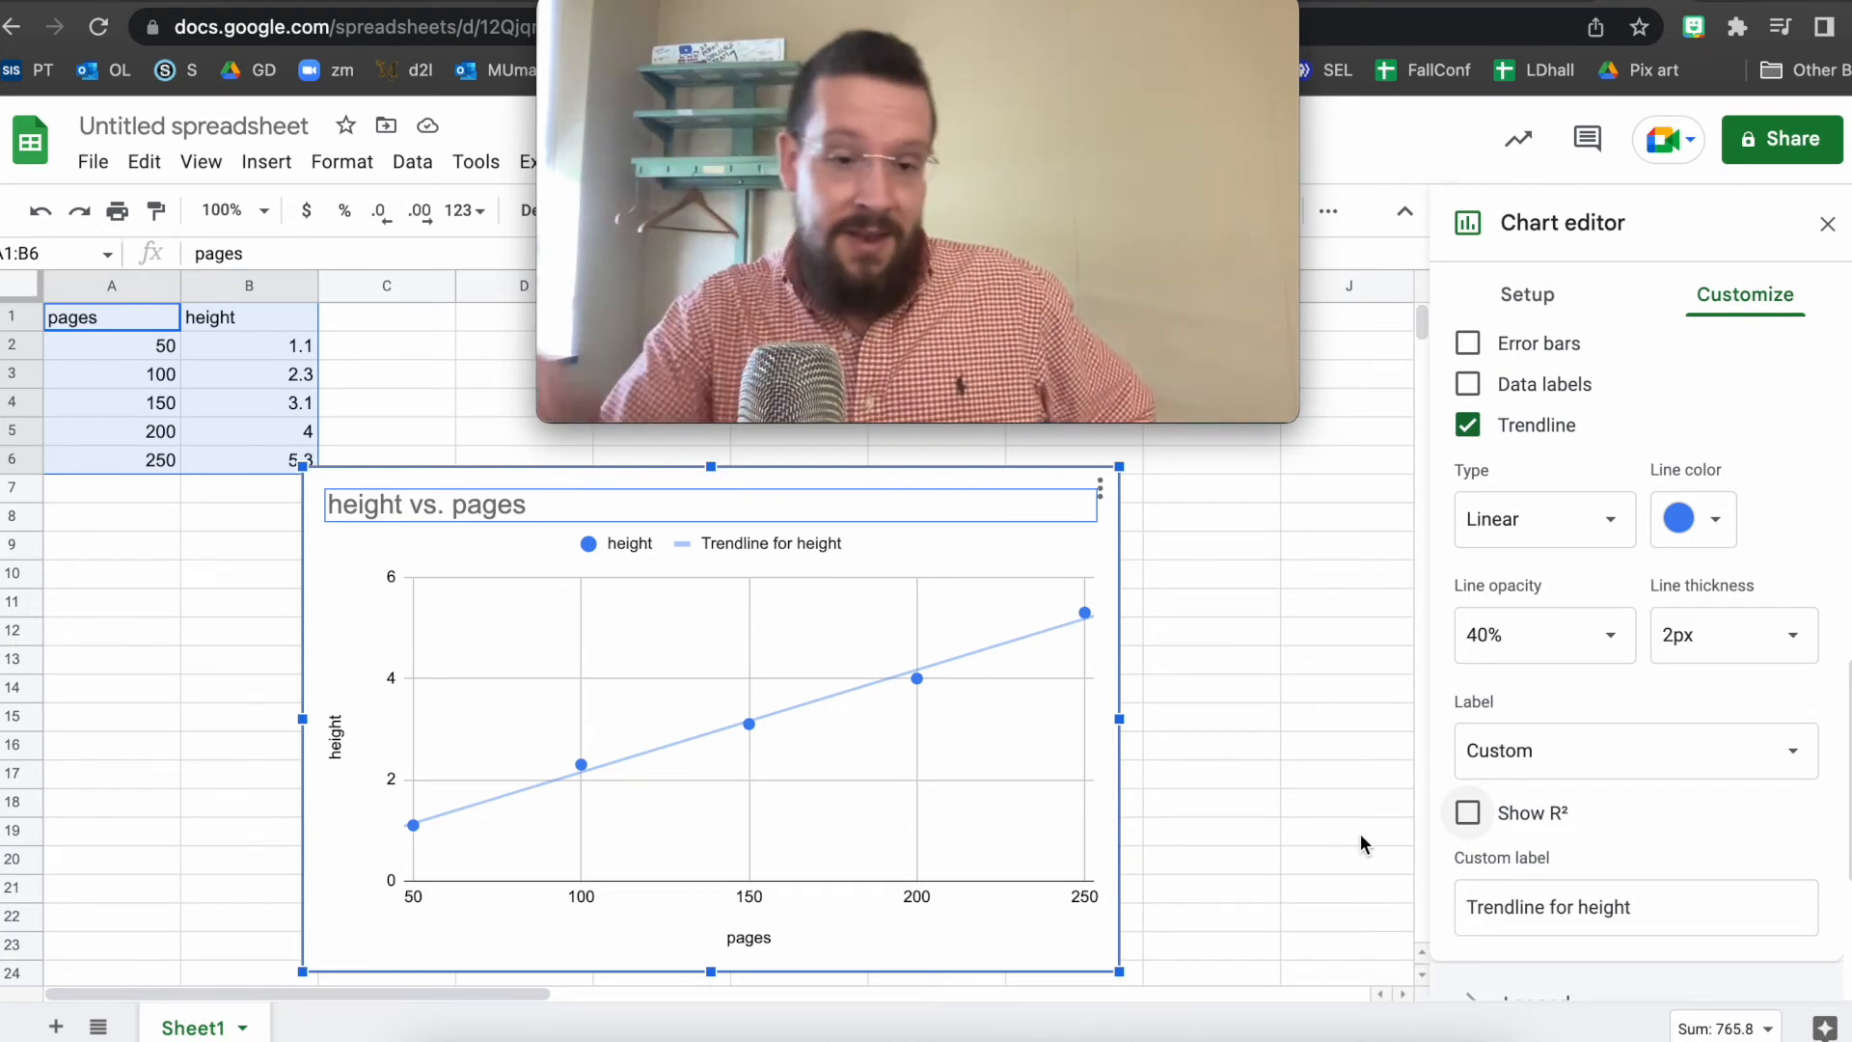
pyautogui.moveTo(352, 567)
pyautogui.mouseDown()
pyautogui.moveTo(400, 549)
pyautogui.moveTo(405, 488)
pyautogui.moveTo(382, 556)
pyautogui.mouseUp()
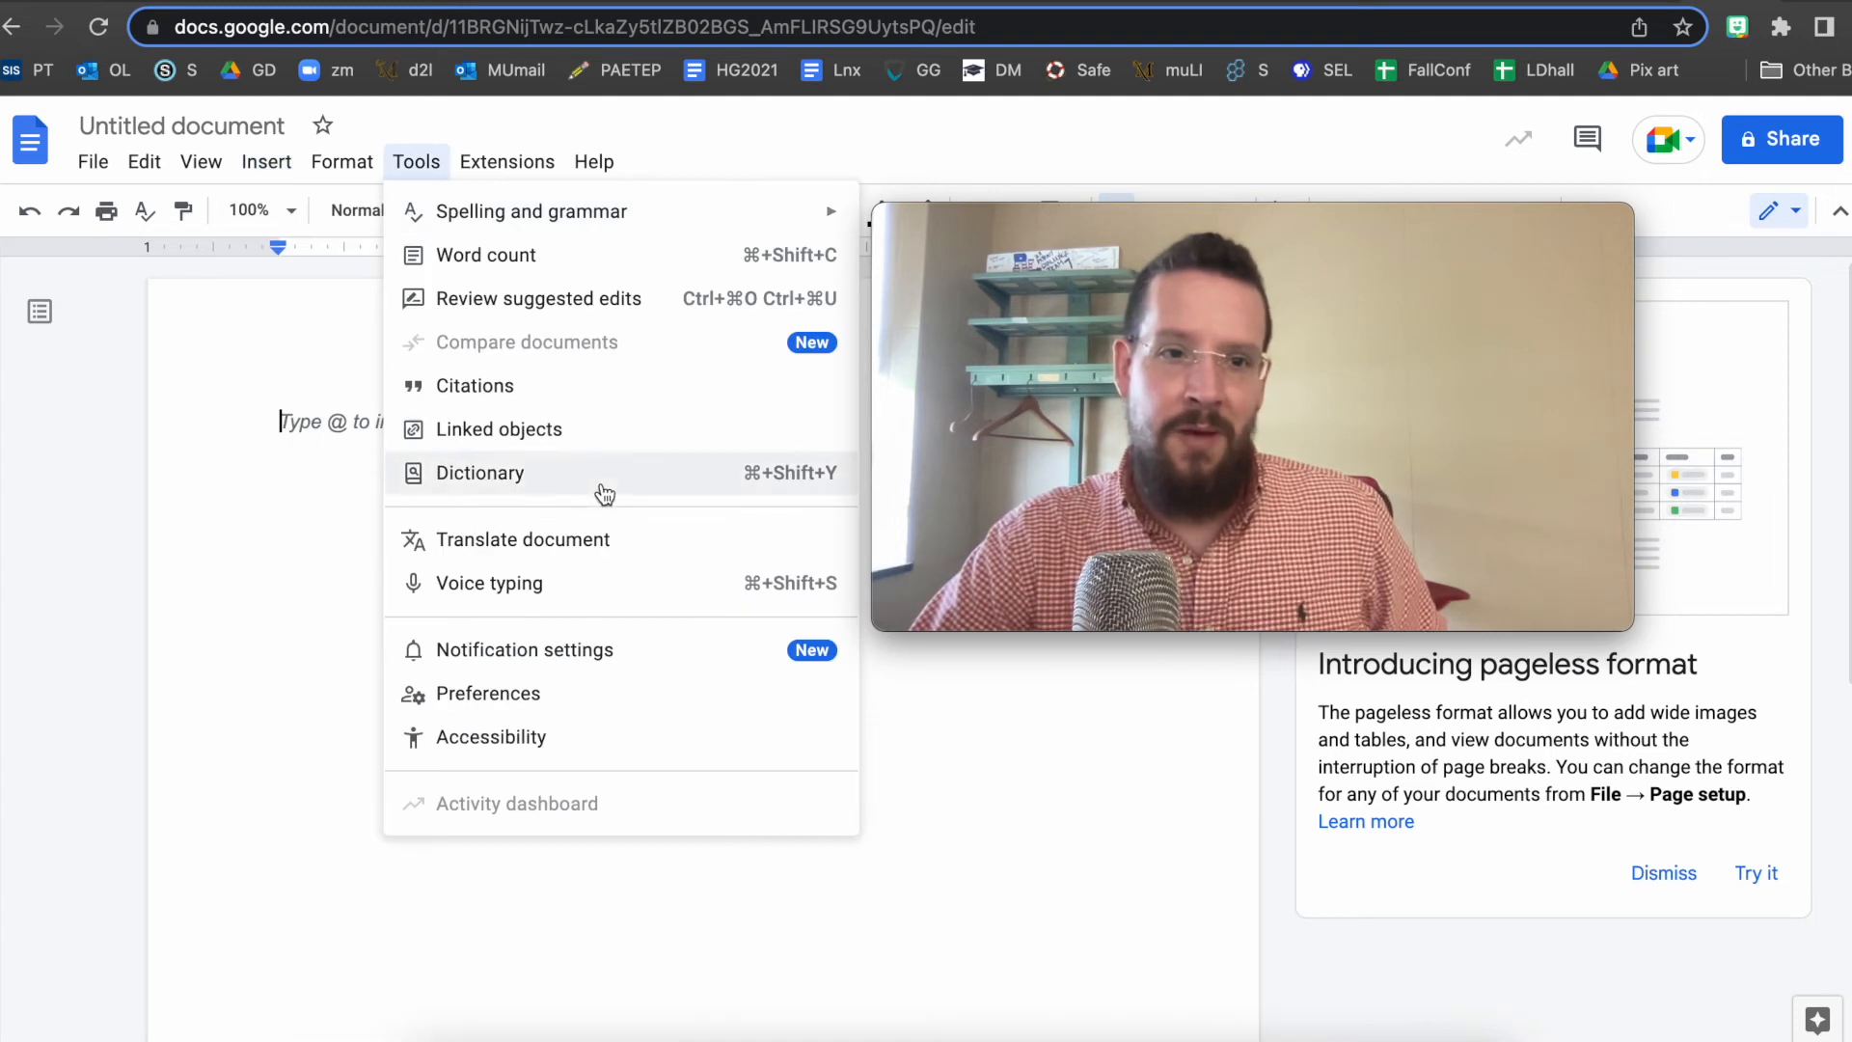
# Step: In the blank Google Docs document, import the height vs. pages chart from the demo height spreadsheet, linked to the spreadsheet
pyautogui.moveTo(287, 166)
pyautogui.moveTo(372, 344)
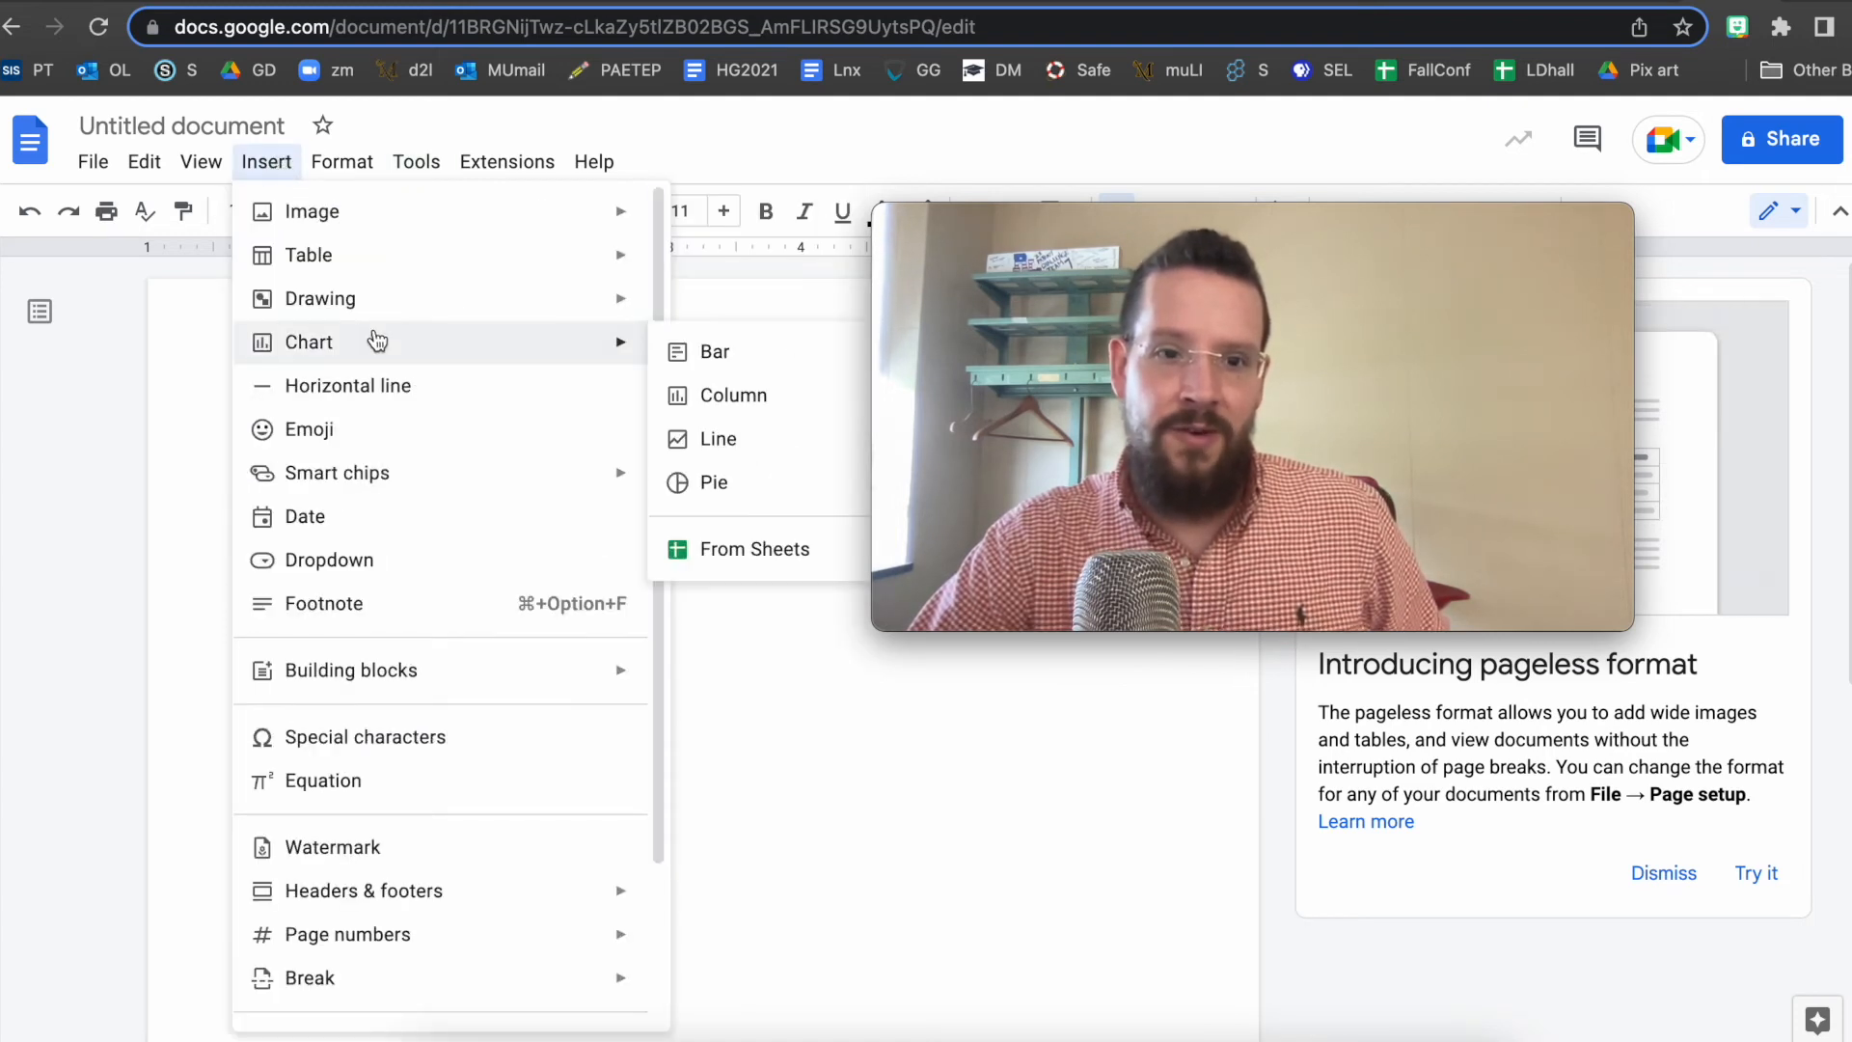
pyautogui.click(744, 557)
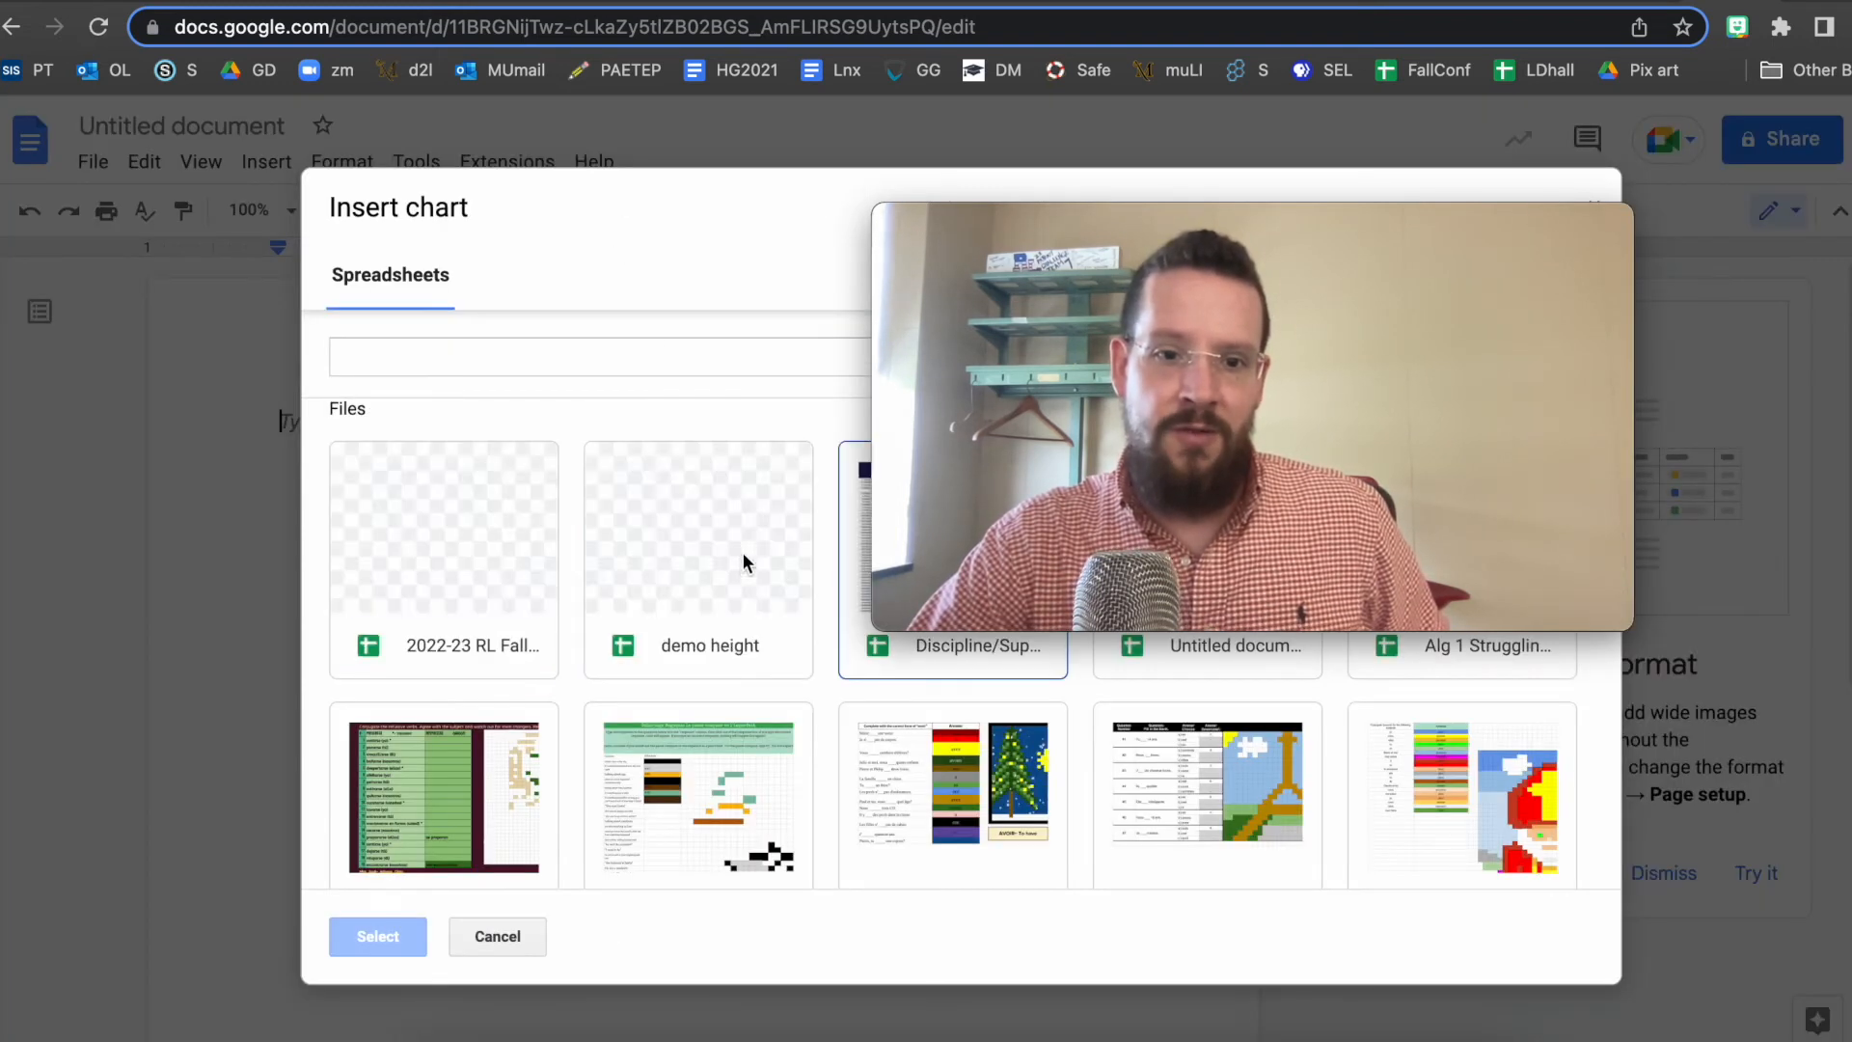
pyautogui.doubleClick(698, 567)
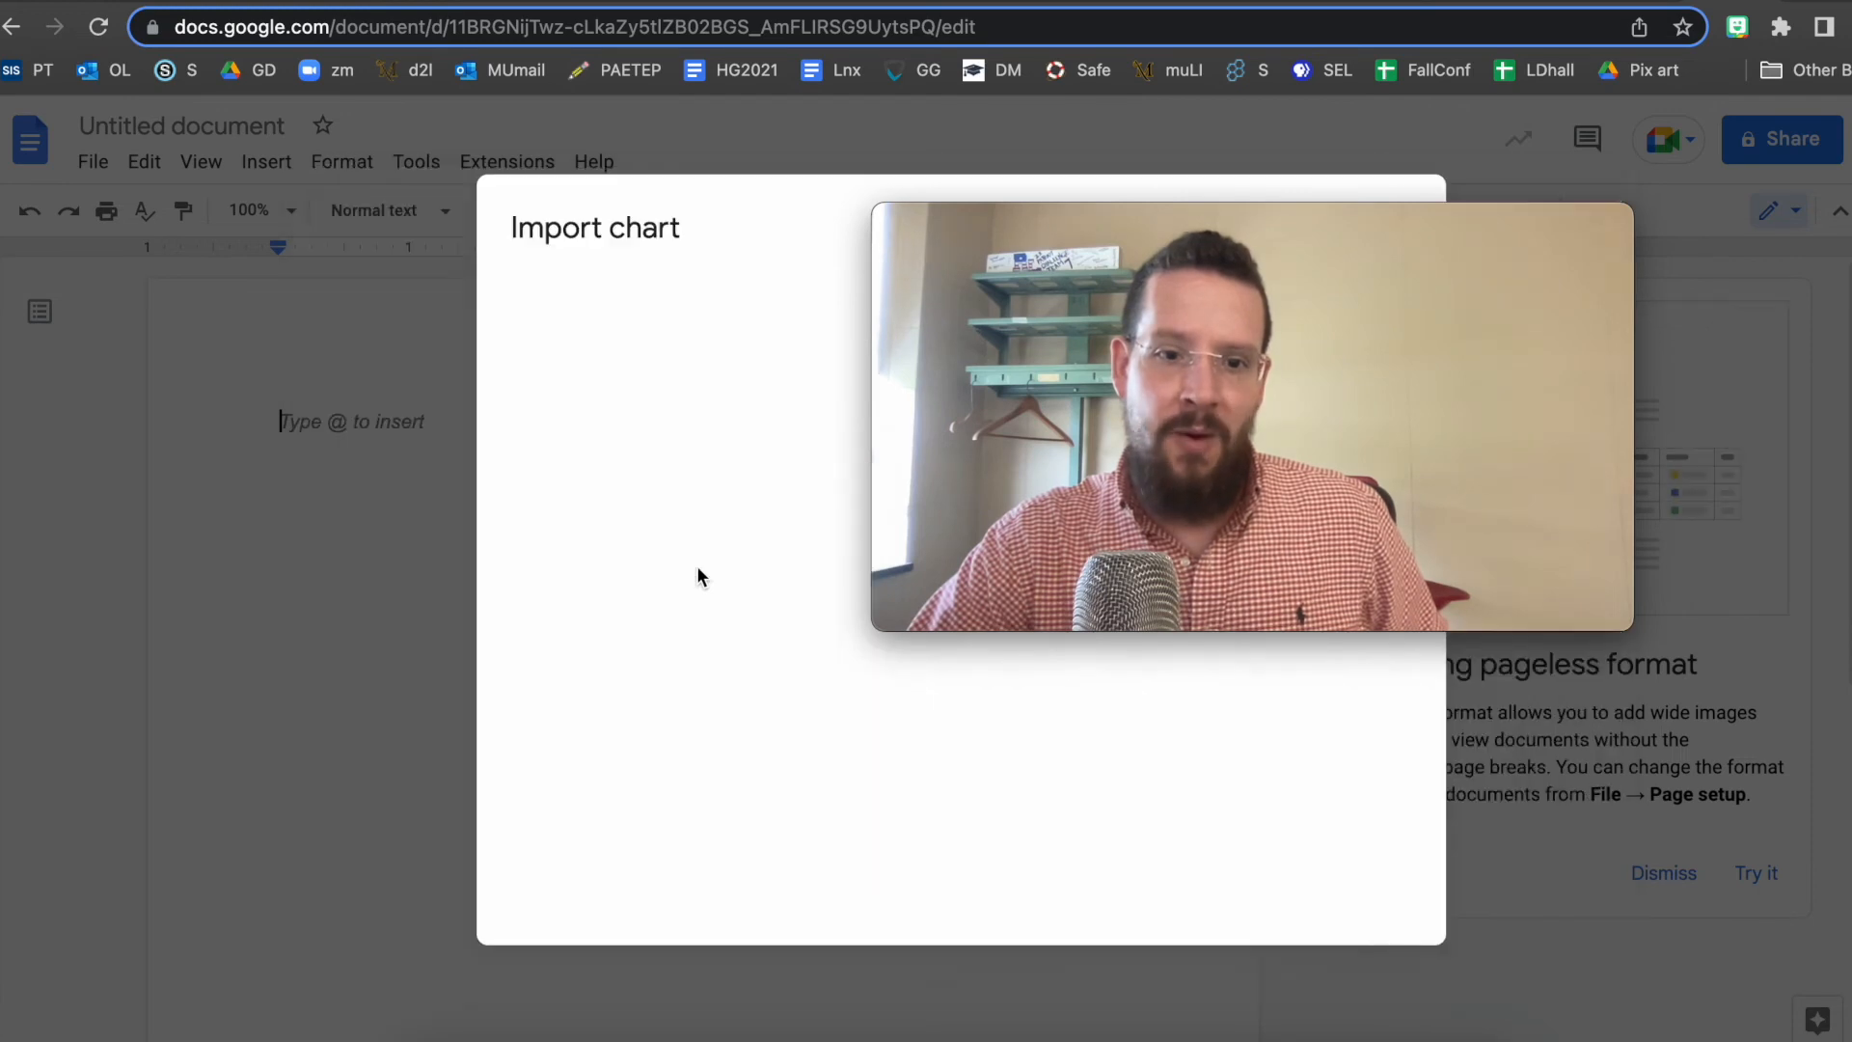
pyautogui.click(703, 338)
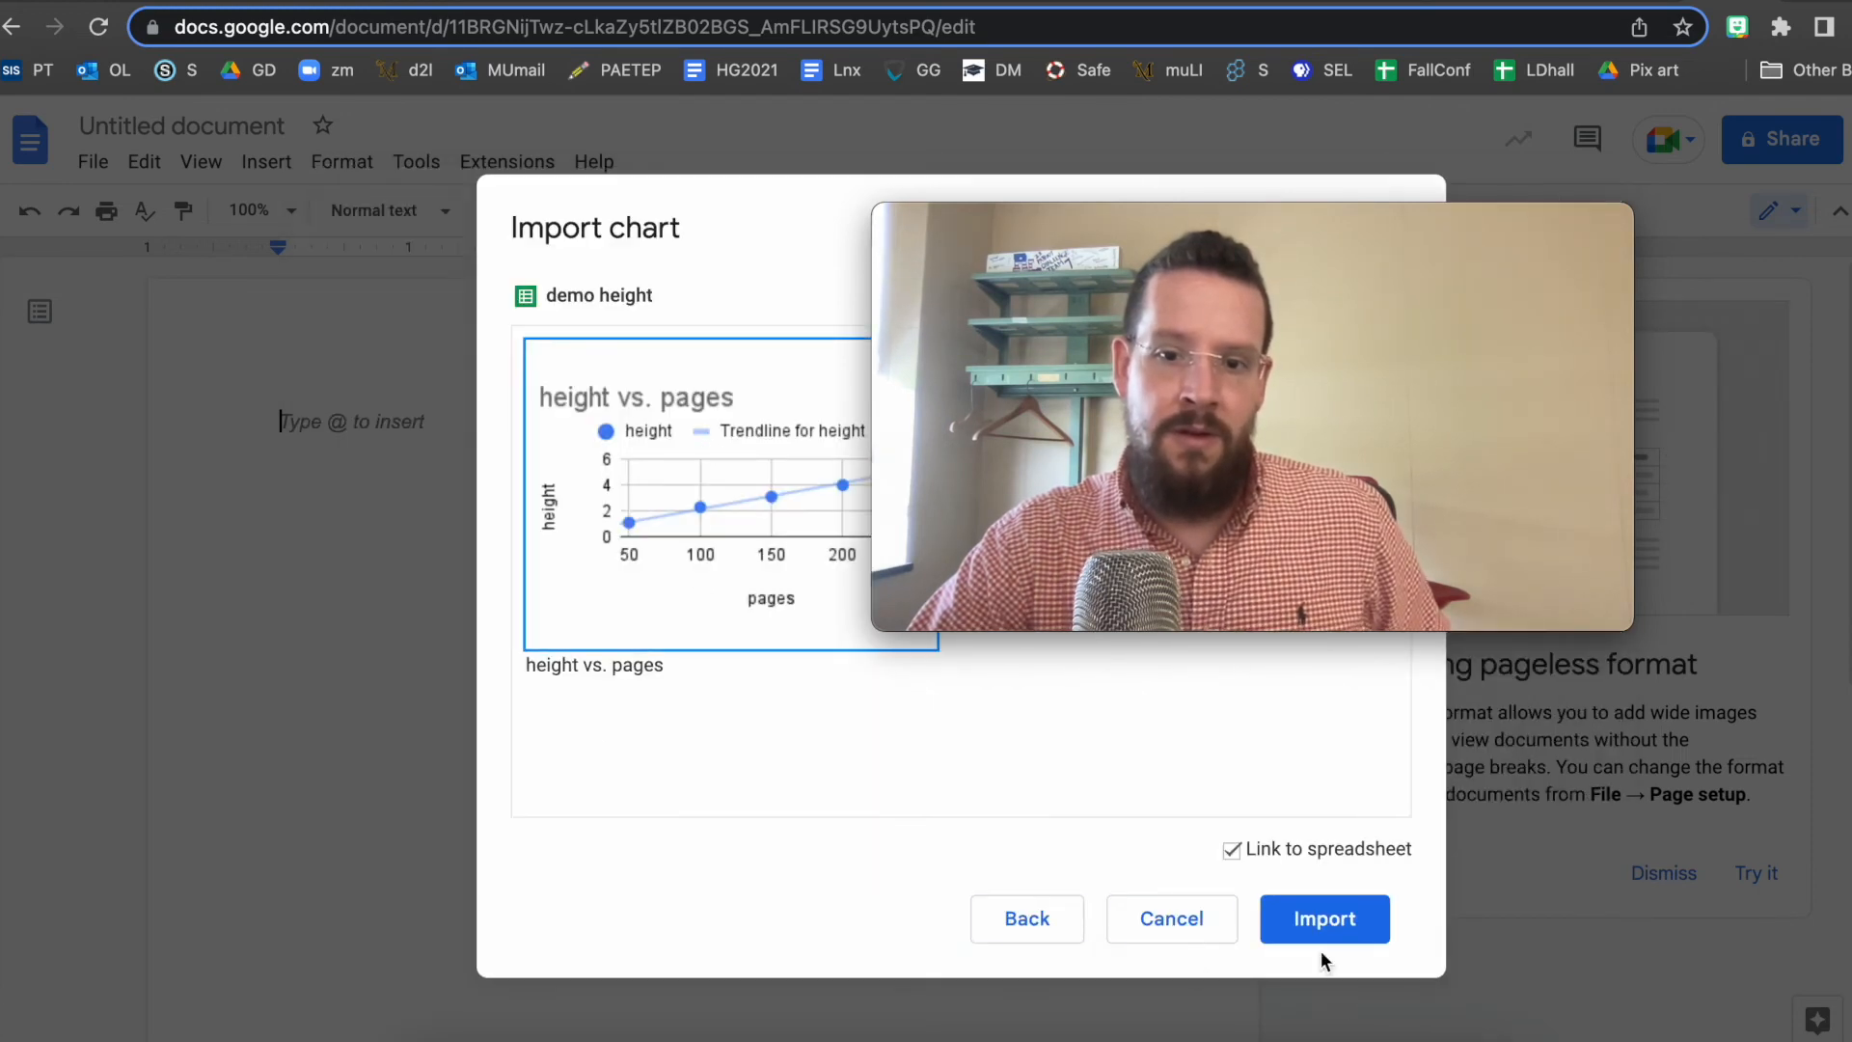
pyautogui.click(1323, 924)
pyautogui.moveTo(1092, 415)
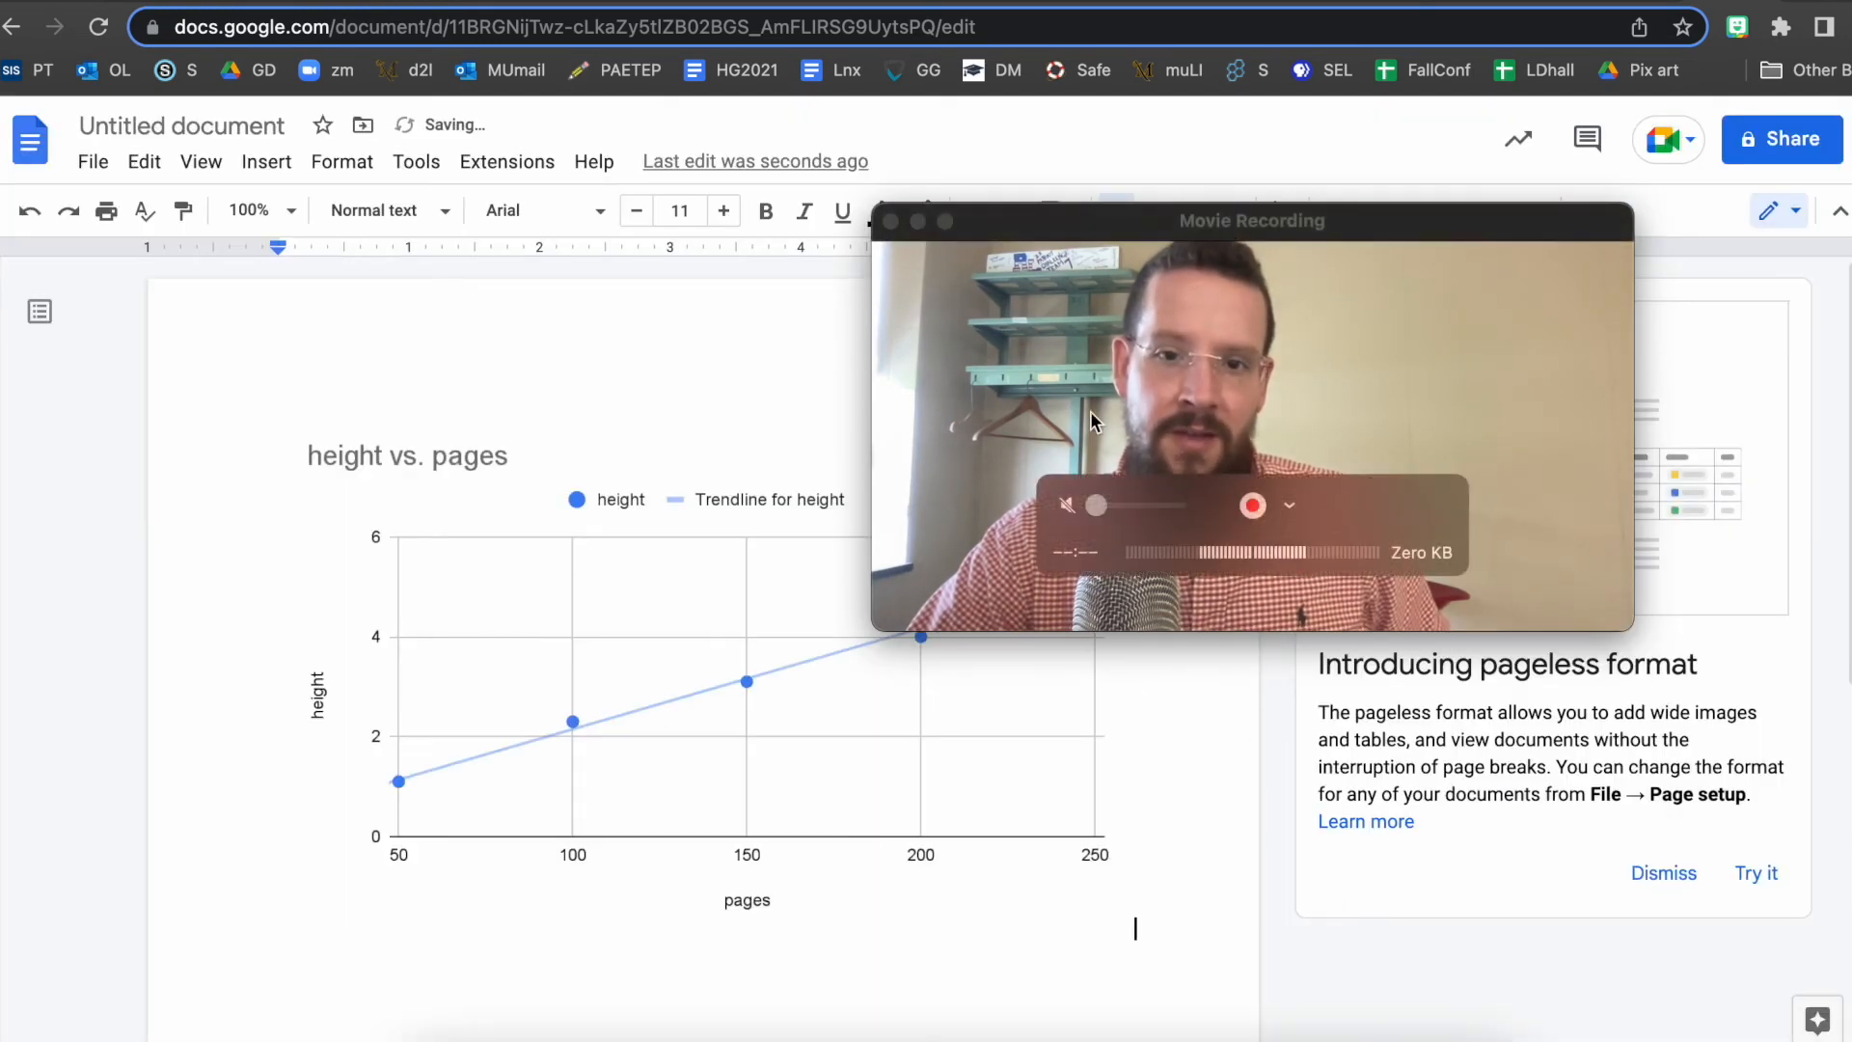
pyautogui.moveTo(1159, 217); pyautogui.dragTo(1183, 70)
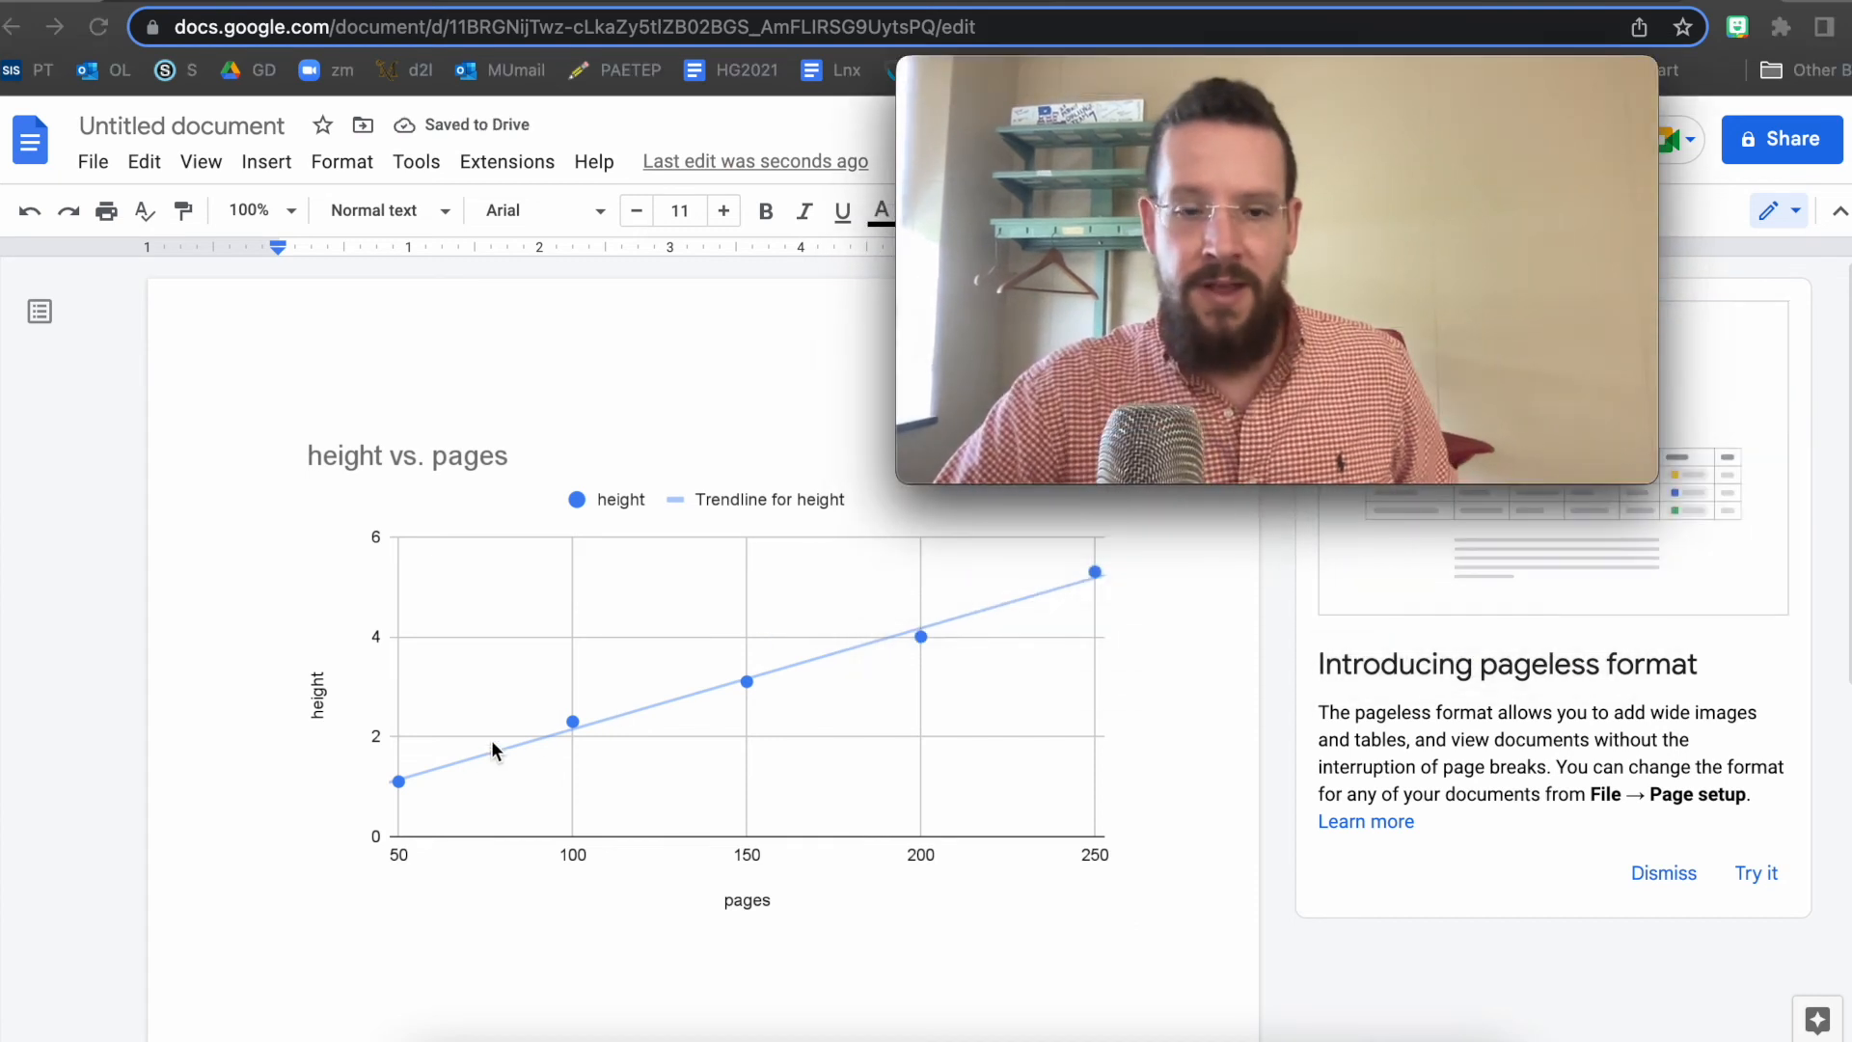
# Step: Dismiss the pageless format introduction beside the document
pyautogui.click(1662, 873)
pyautogui.moveTo(1059, 109)
pyautogui.moveTo(1057, 85); pyautogui.dragTo(1212, 69)
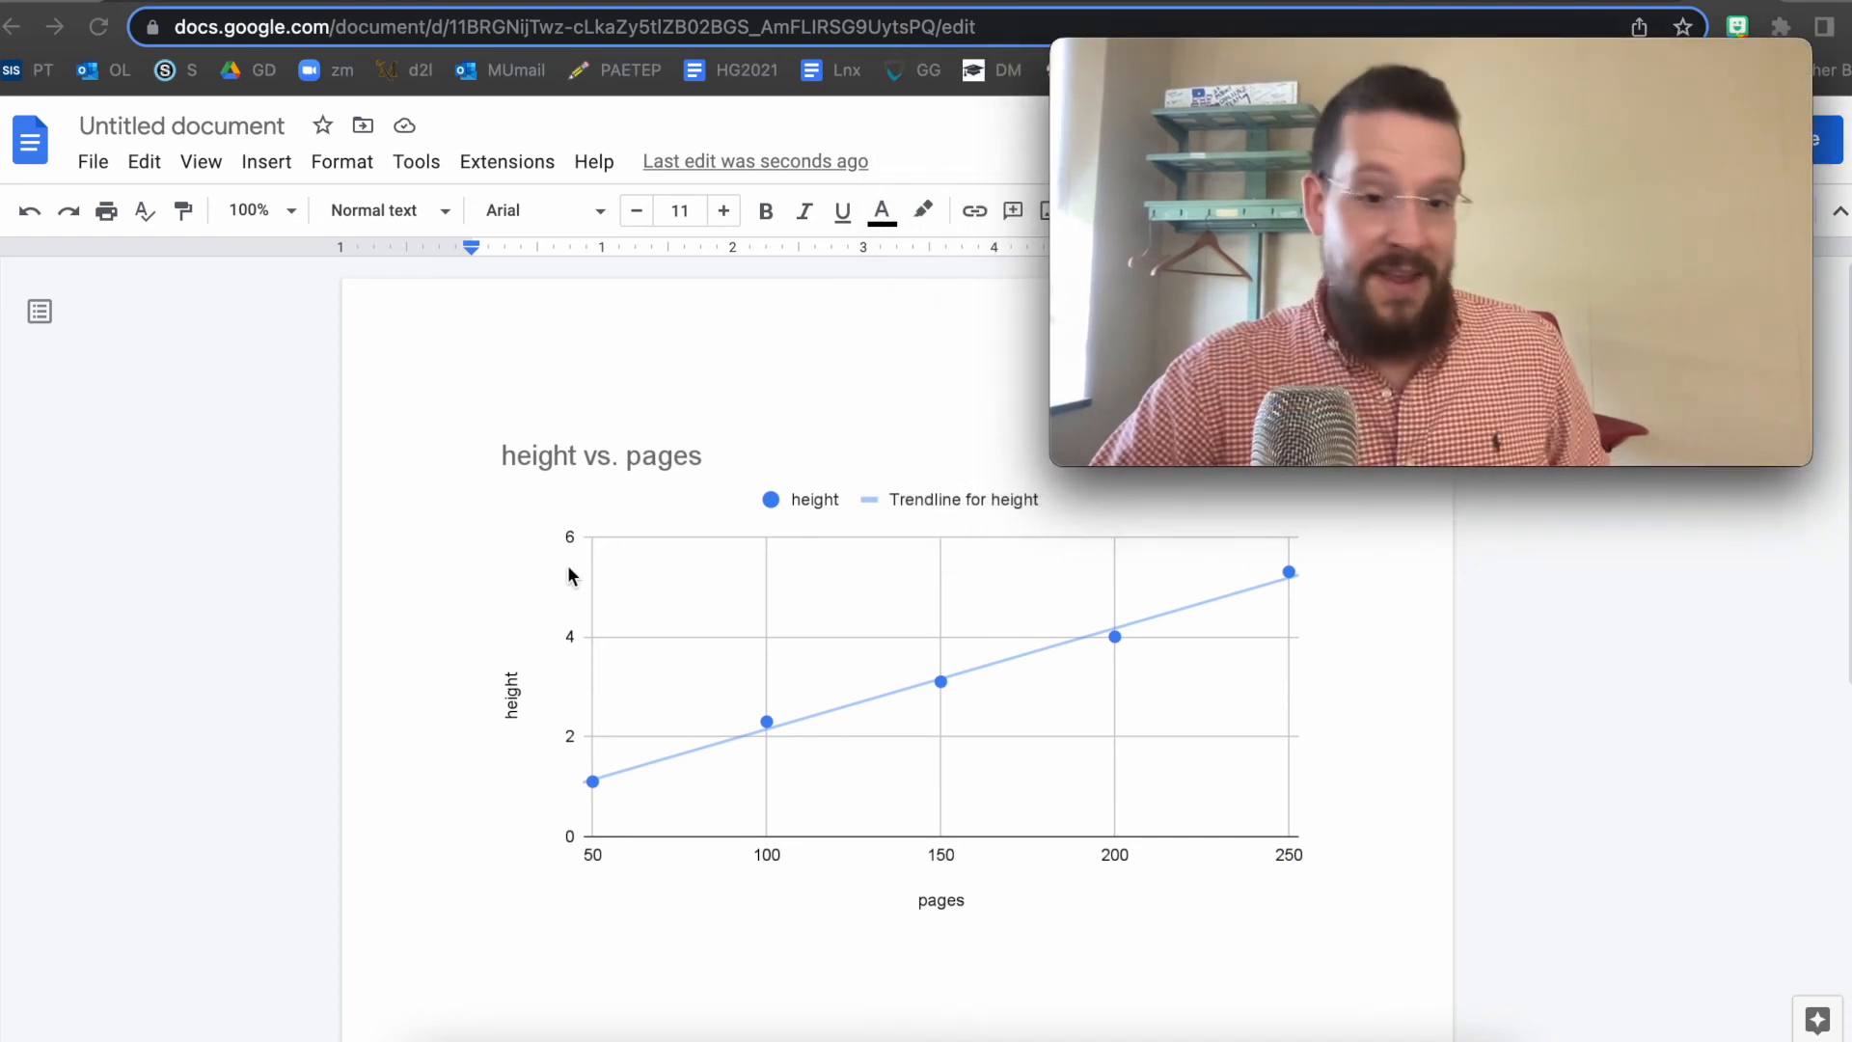
# Step: Try rotating the imported height vs. pages chart counterclockwise, and undo the rotation
pyautogui.click(558, 502)
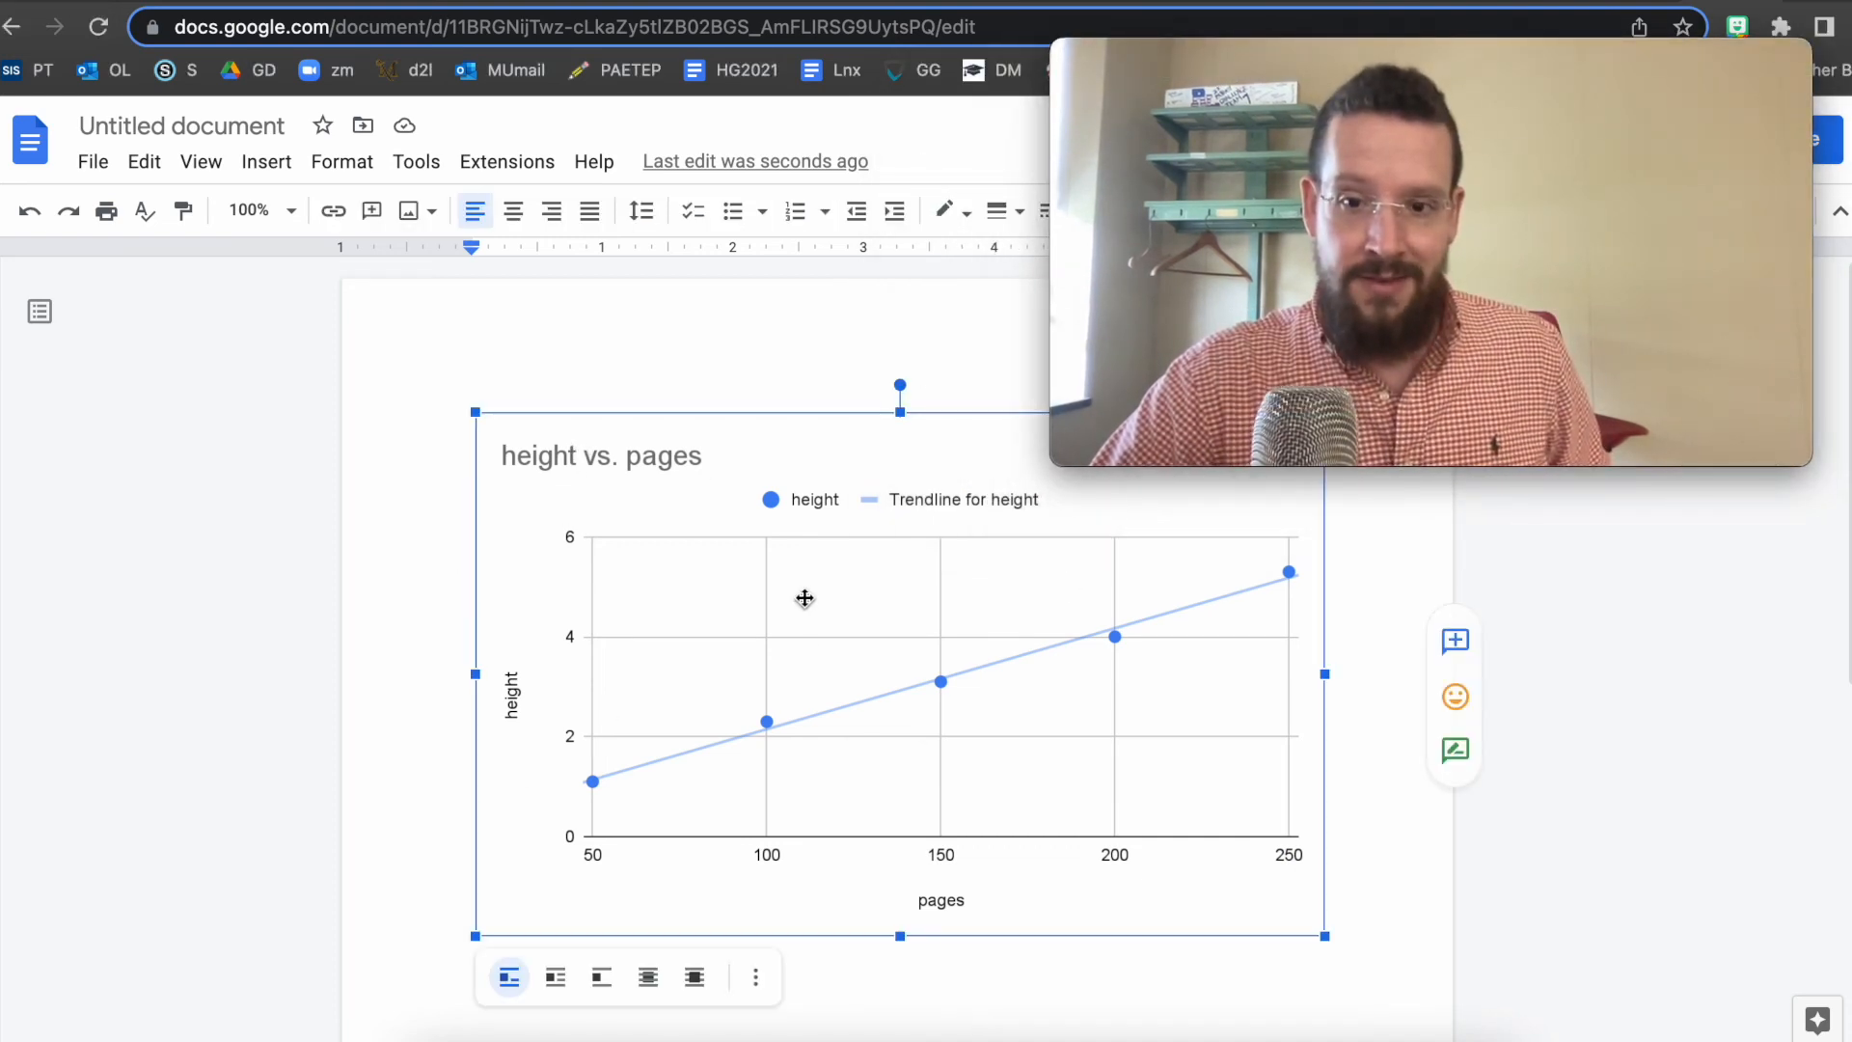
pyautogui.doubleClick(608, 485)
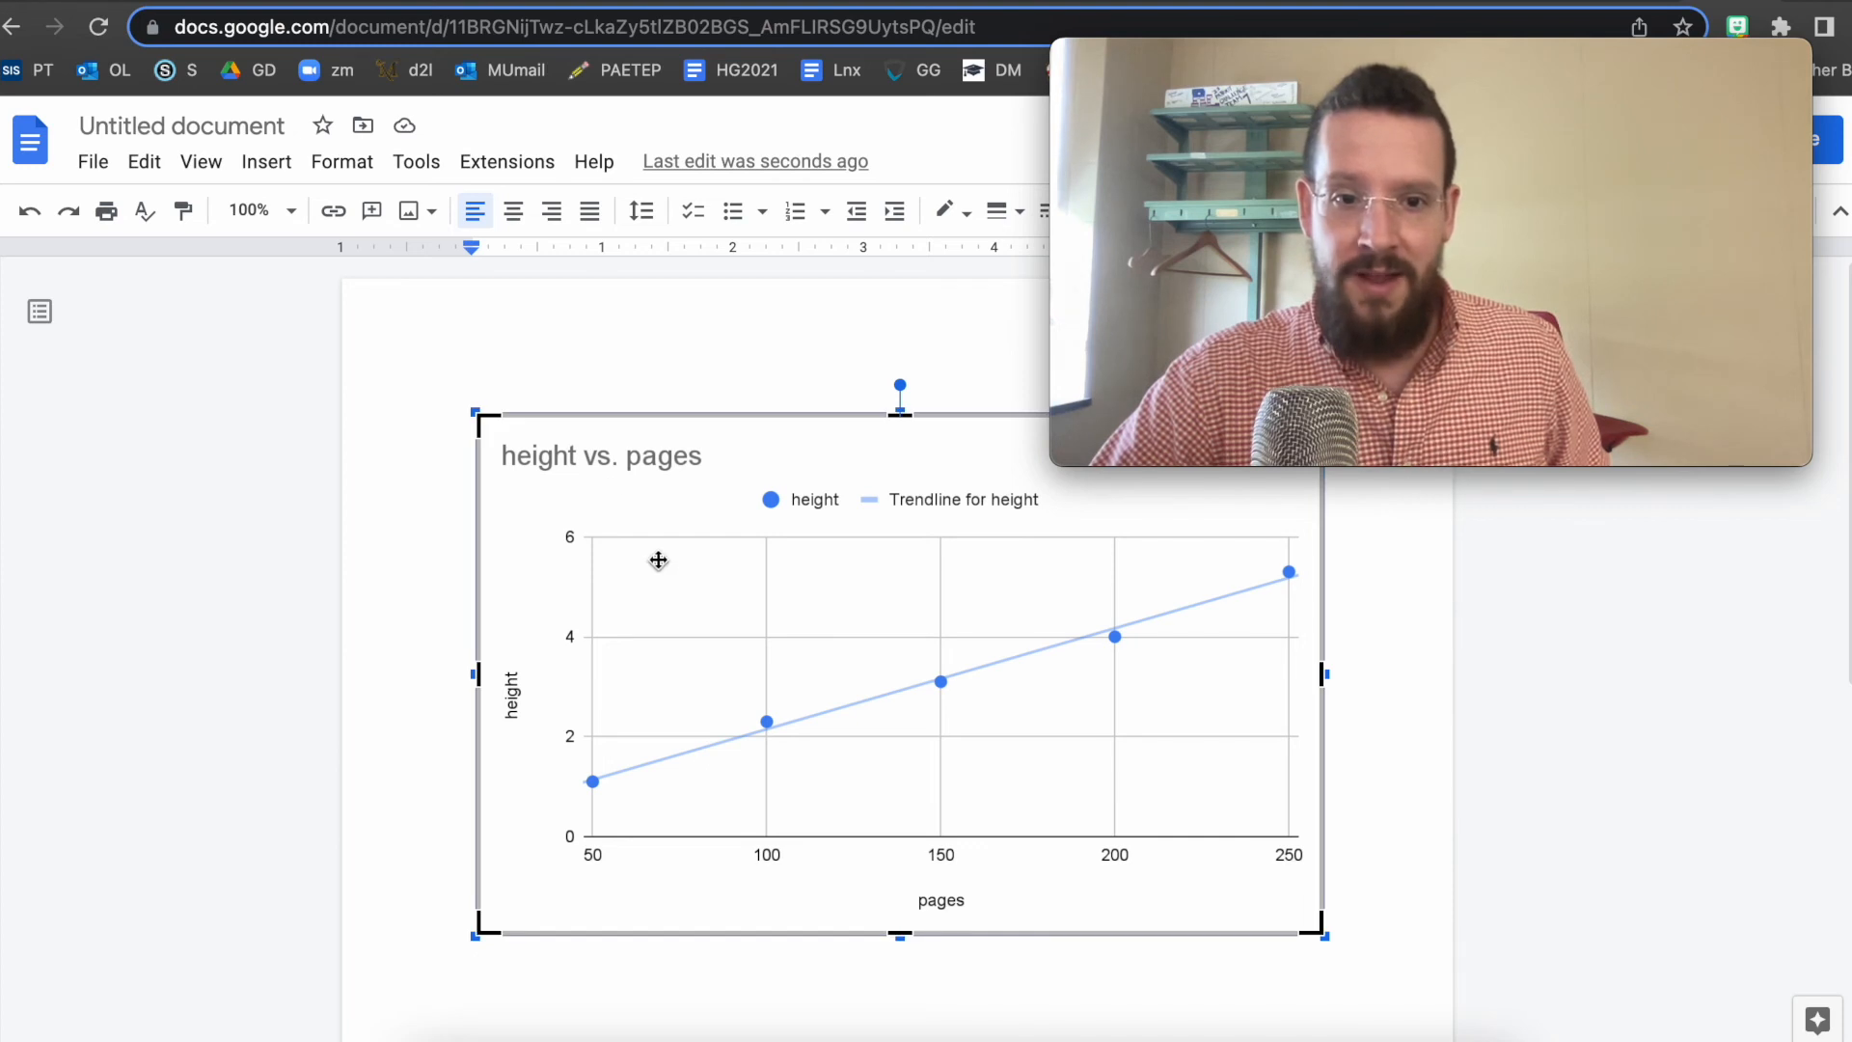
pyautogui.moveTo(900, 383); pyautogui.dragTo(719, 415)
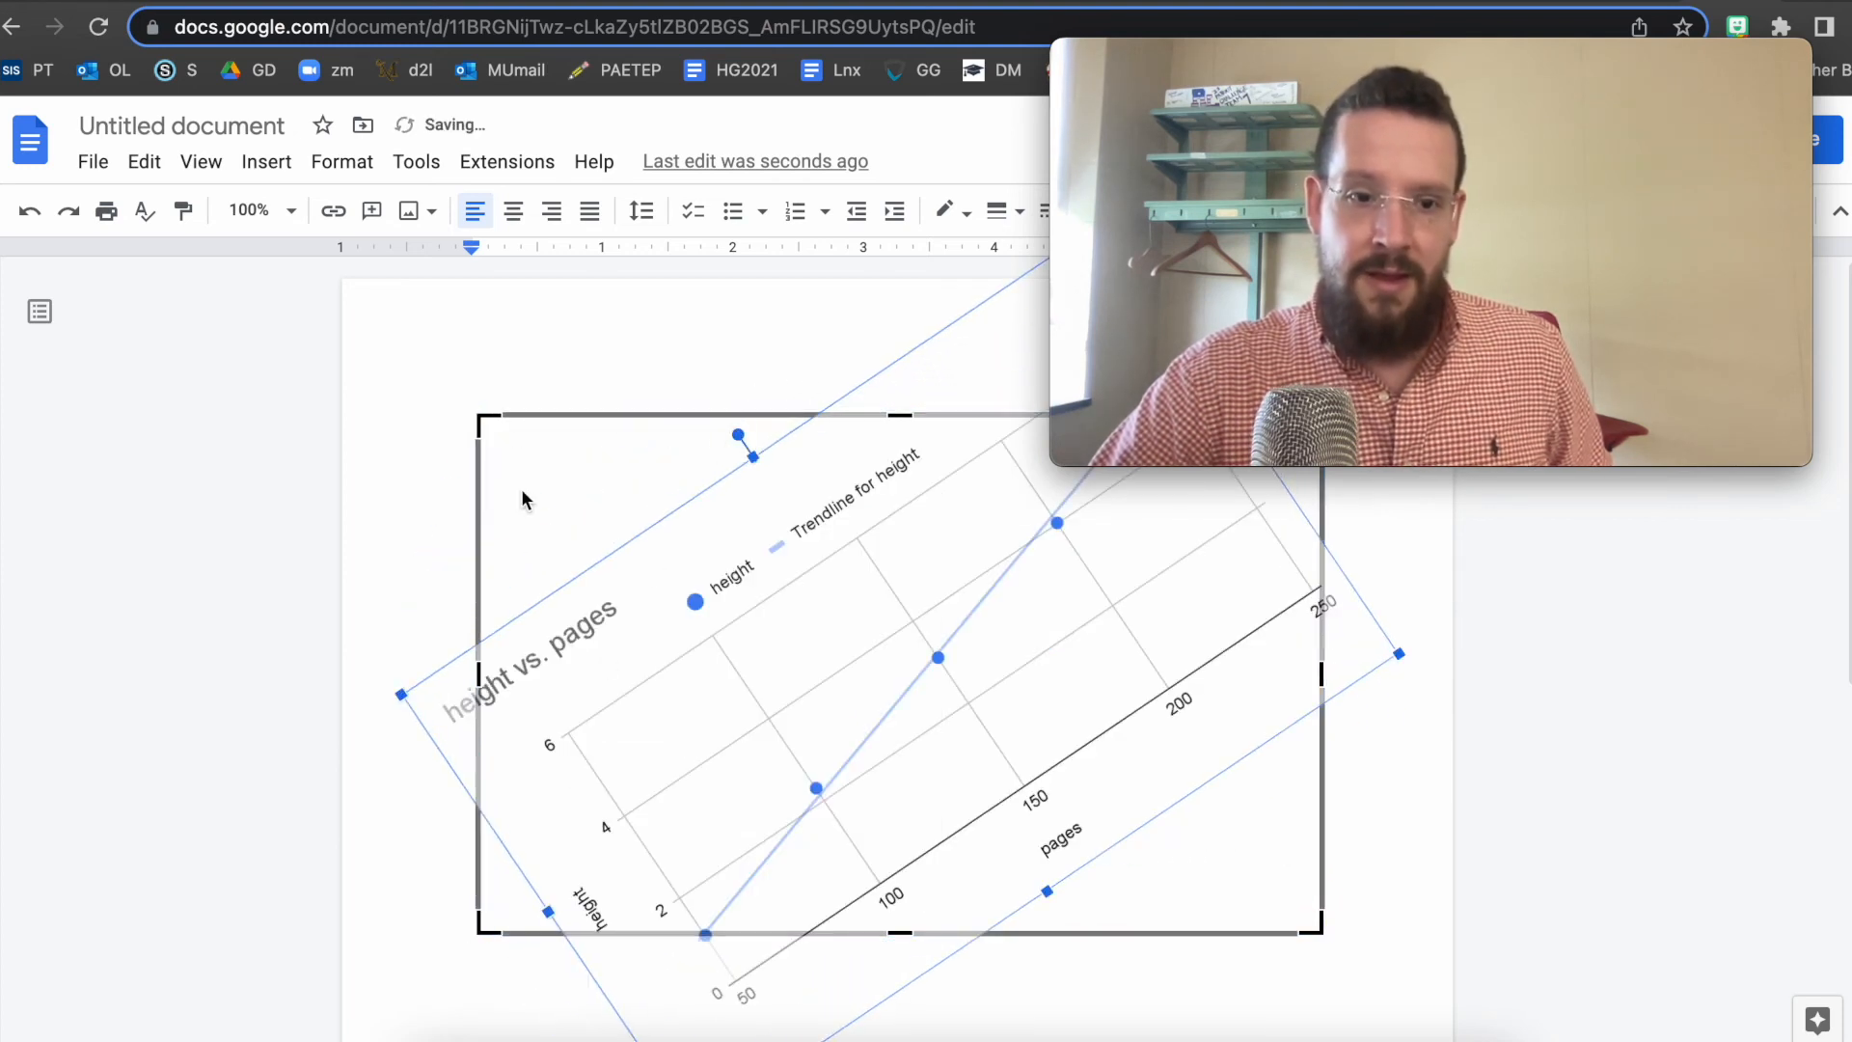
pyautogui.hotkey('ctrl', 'z')
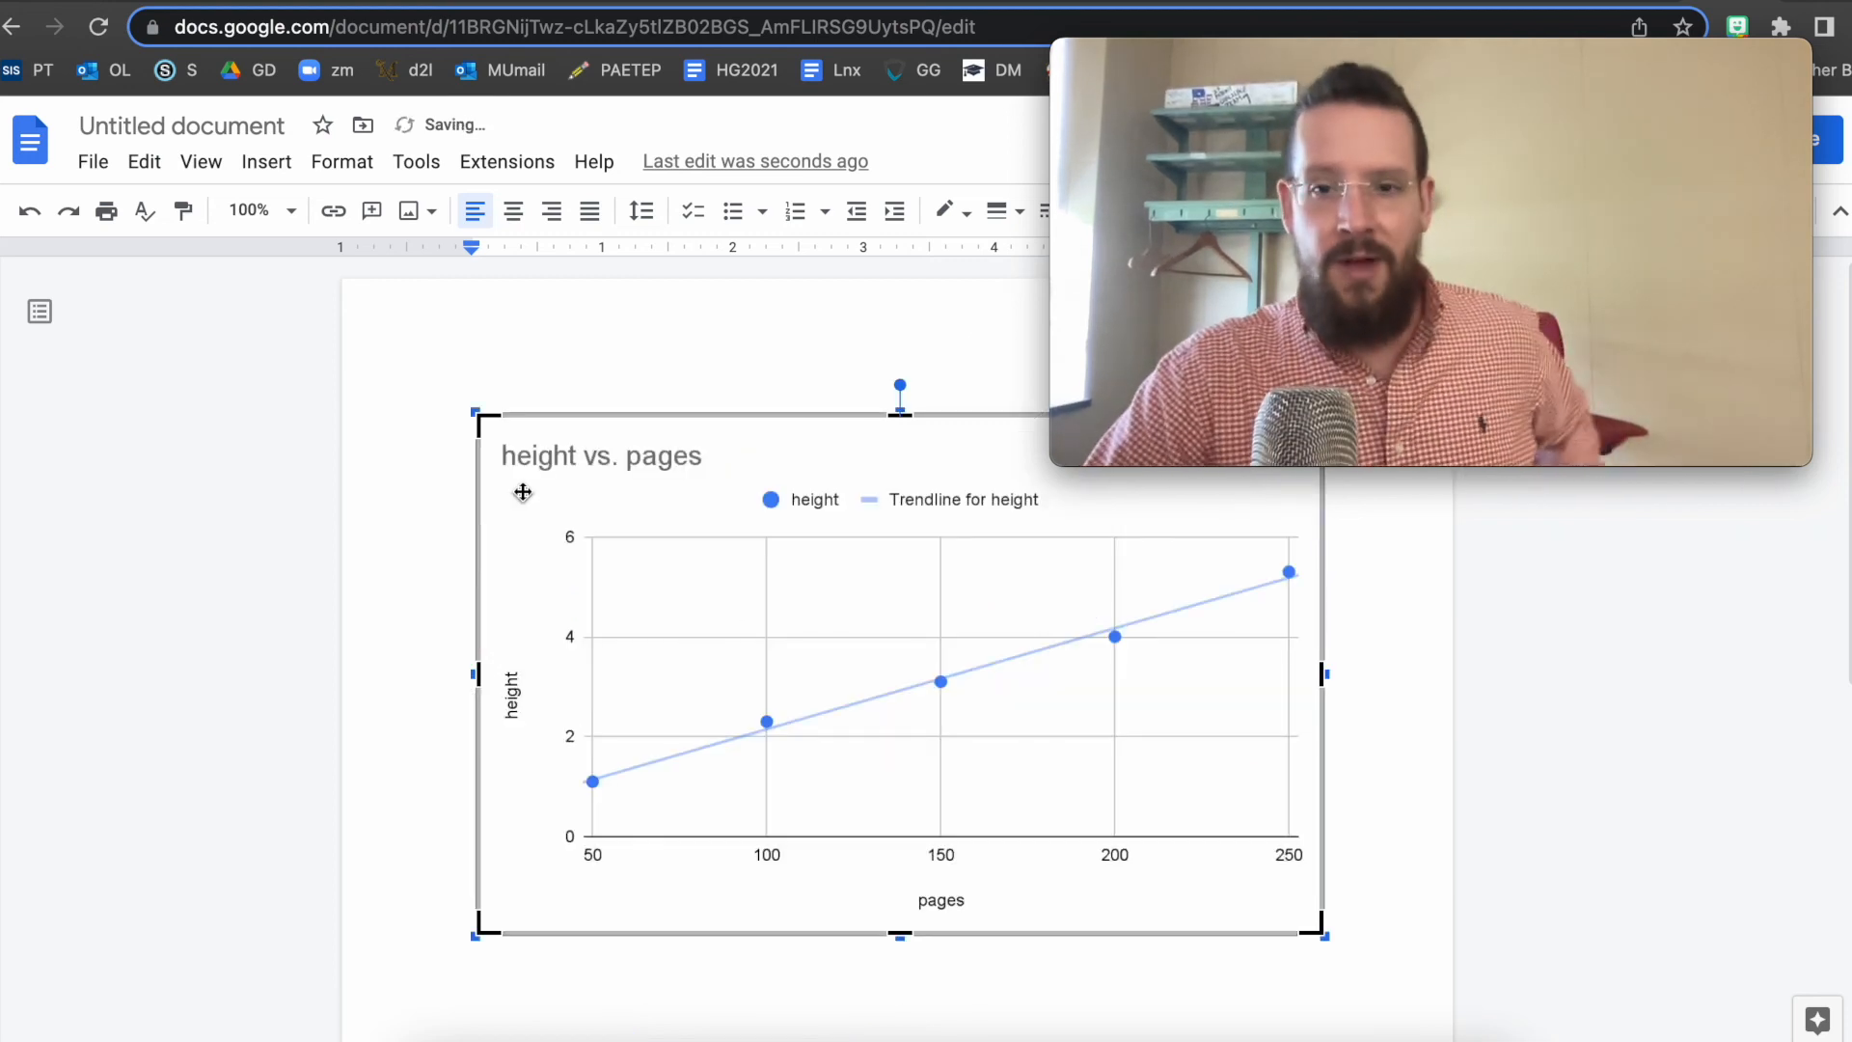